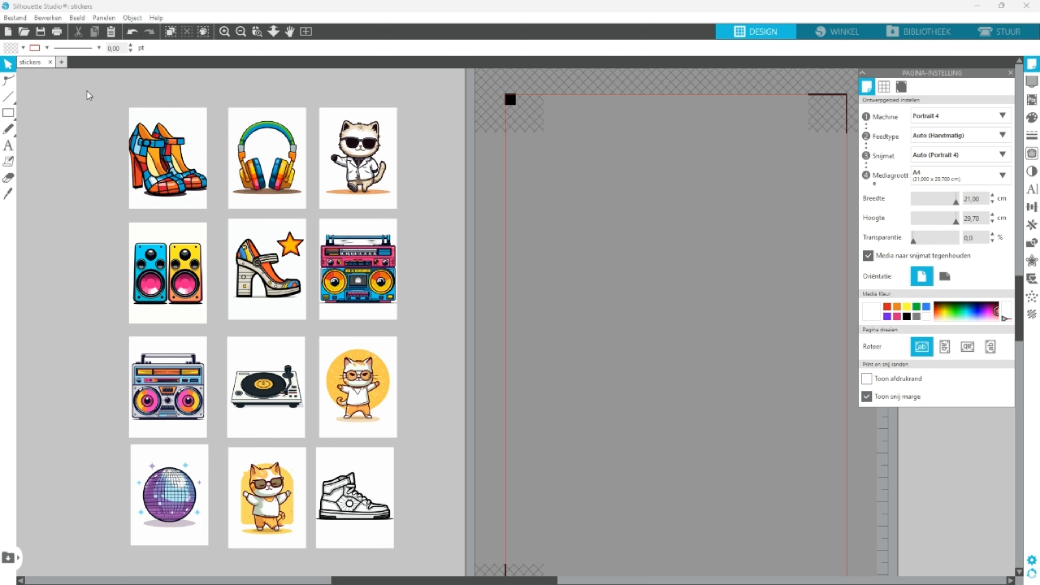
# Step: Move all twelve sticker images together from beside the cutting mat onto the A4 page, inside the red cut border
pyautogui.moveTo(87, 89); pyautogui.dragTo(405, 557)
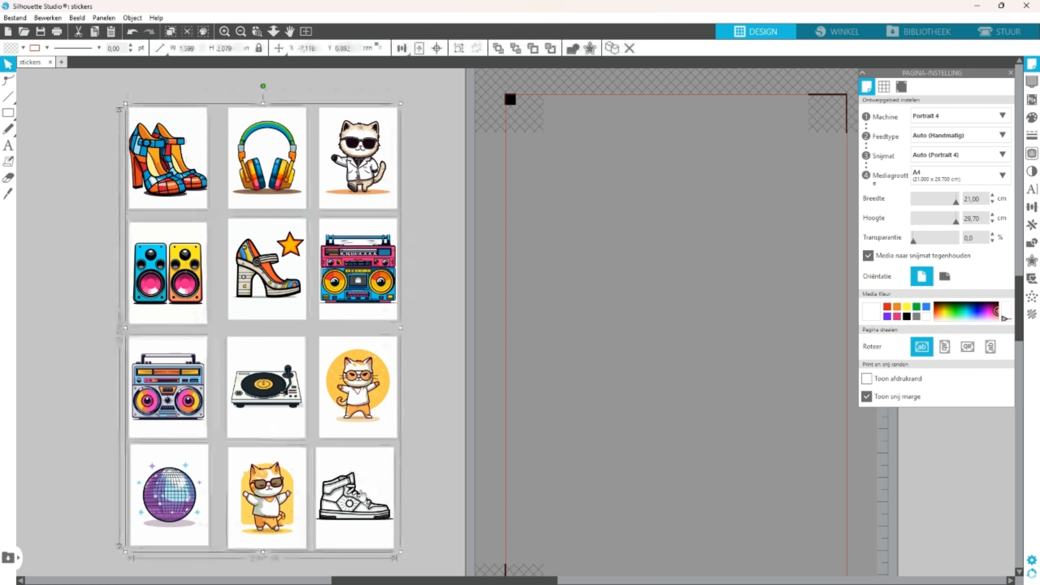
pyautogui.moveTo(341, 387); pyautogui.dragTo(766, 422)
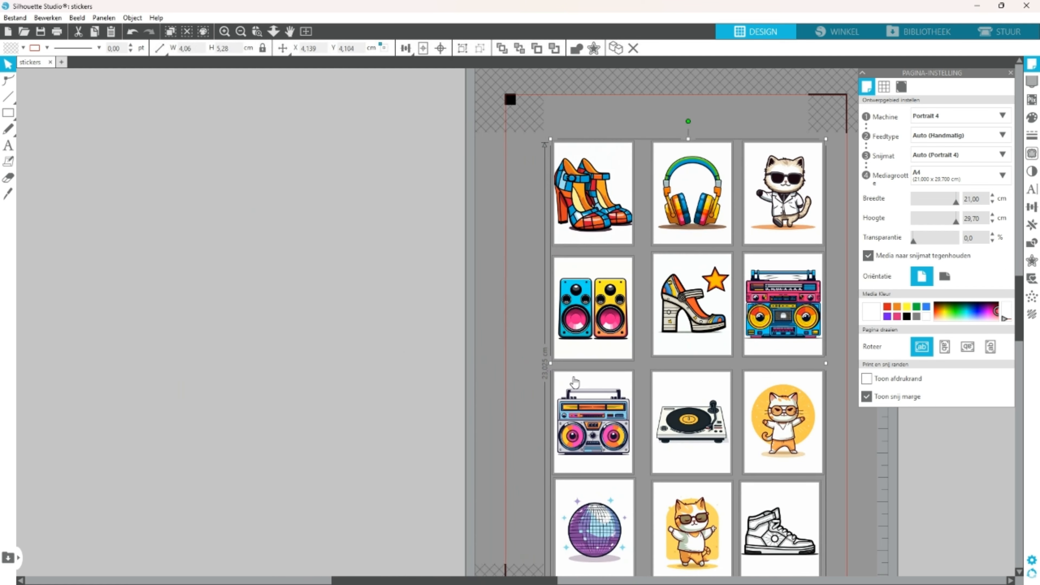
pyautogui.scroll(-1, 574, 382)
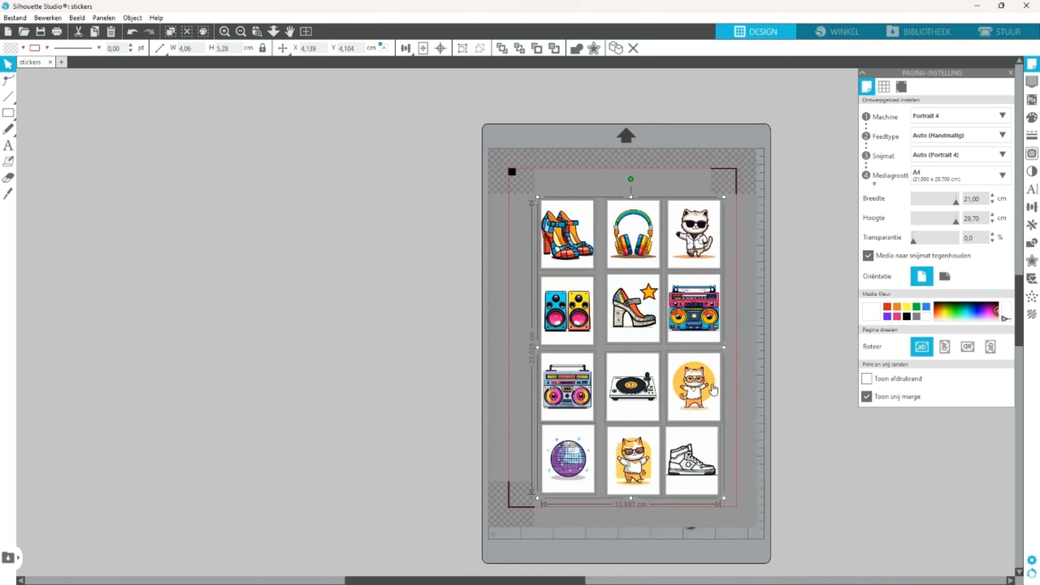
pyautogui.scroll(2, 728, 384)
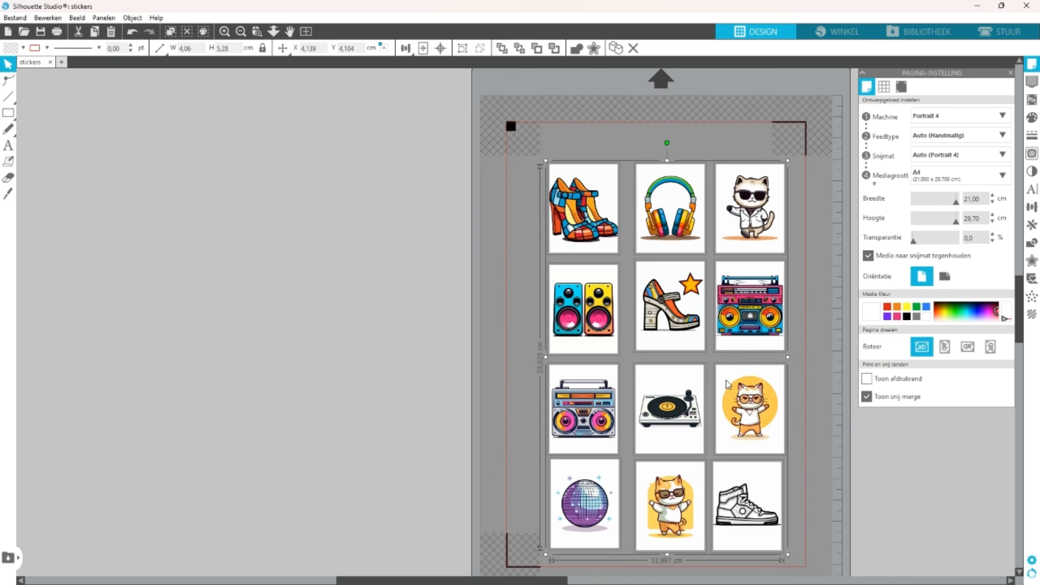
pyautogui.scroll(-3, 811, 411)
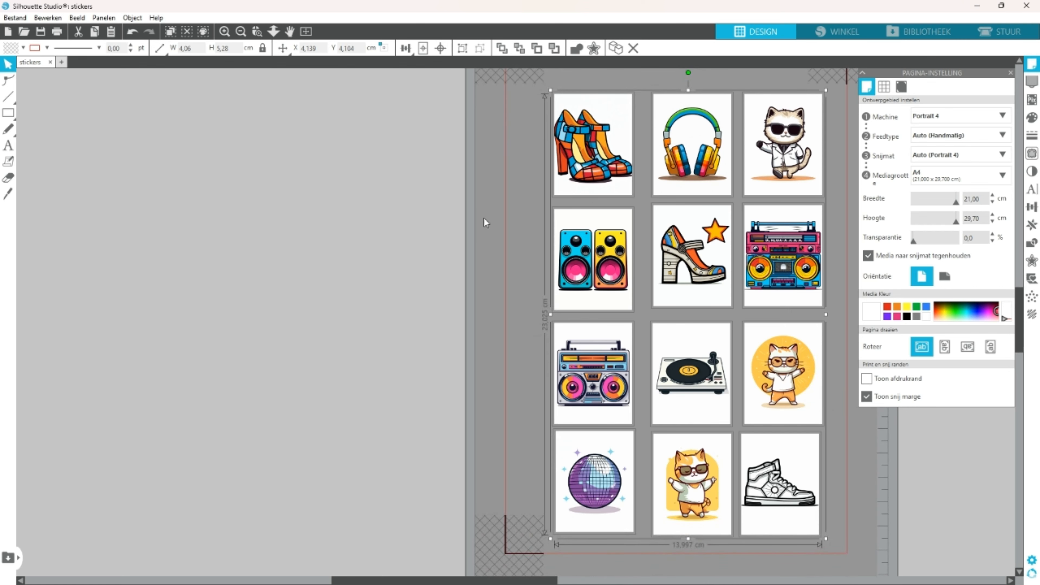
pyautogui.click(428, 219)
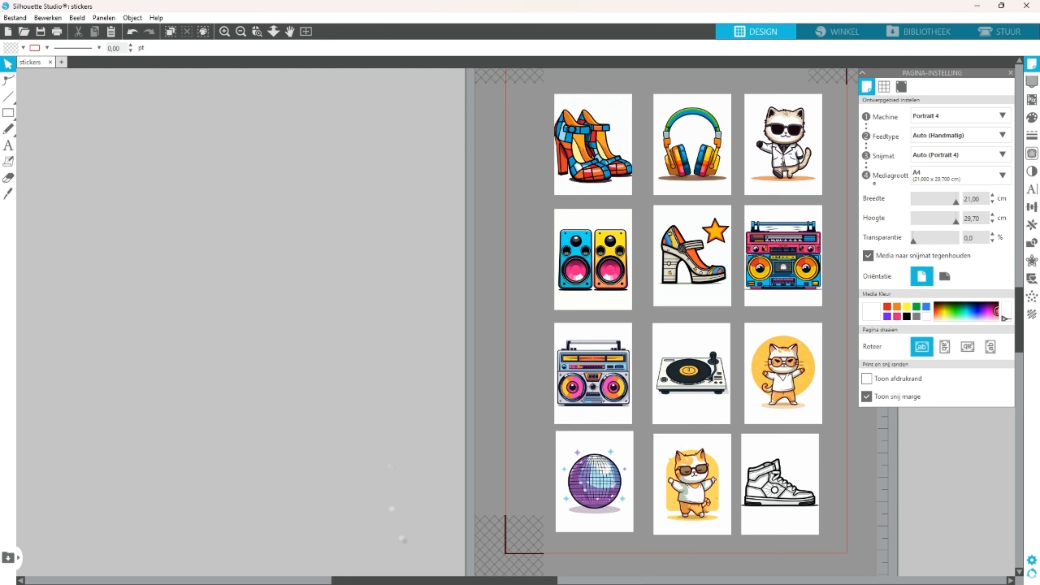
# Step: Start a trace and select an area about 4.7 cm wide around the colourful strappy heels
pyautogui.moveTo(412, 581); pyautogui.dragTo(515, 584)
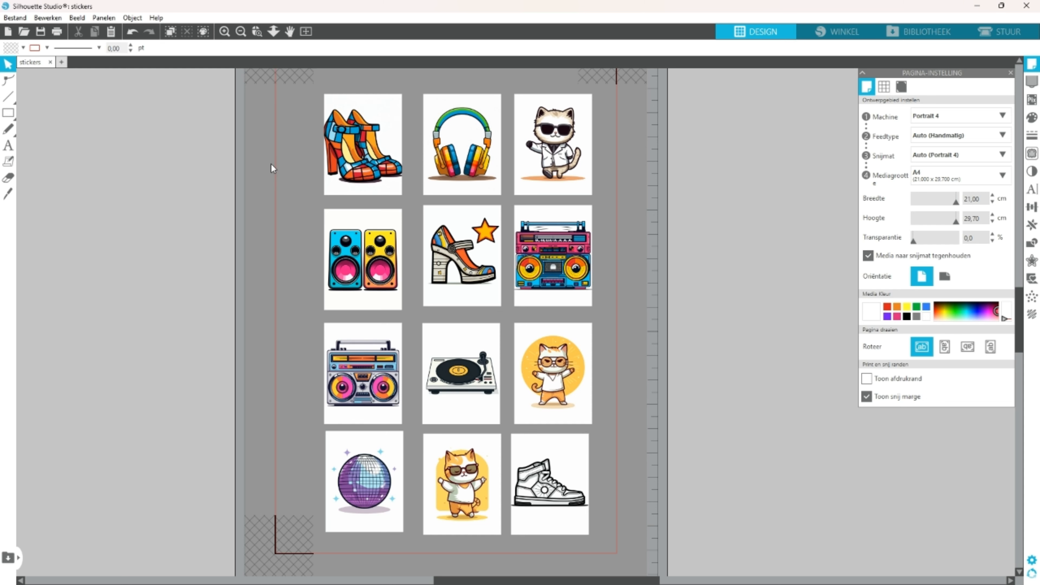
pyautogui.click(1030, 155)
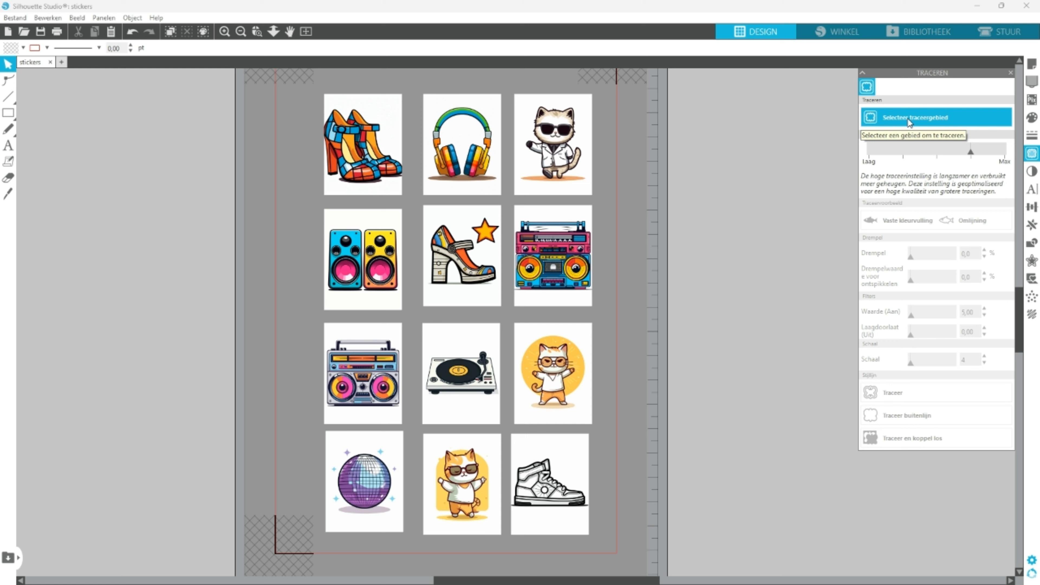
pyautogui.click(909, 123)
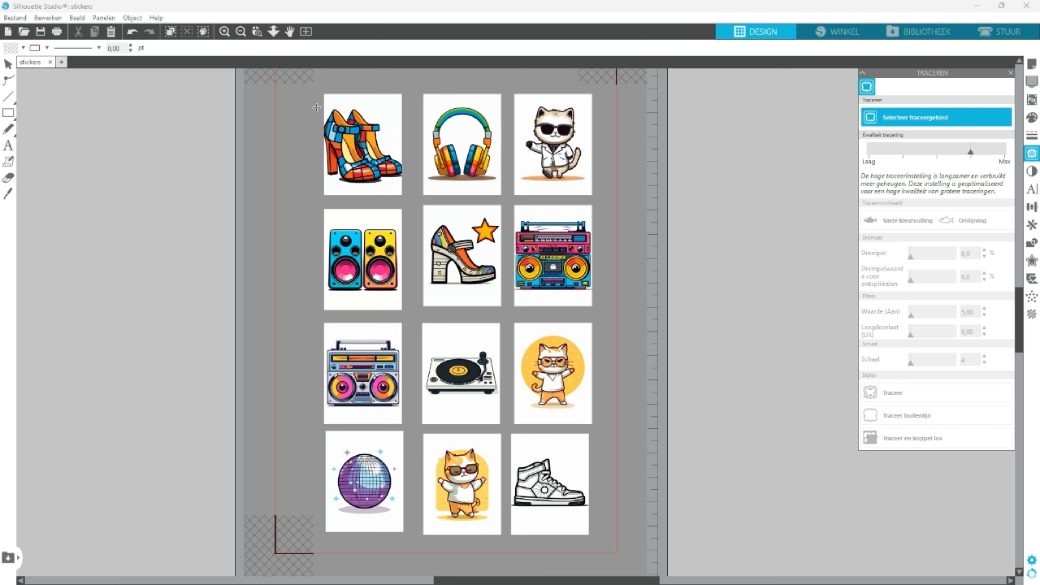
pyautogui.moveTo(316, 107); pyautogui.dragTo(406, 188)
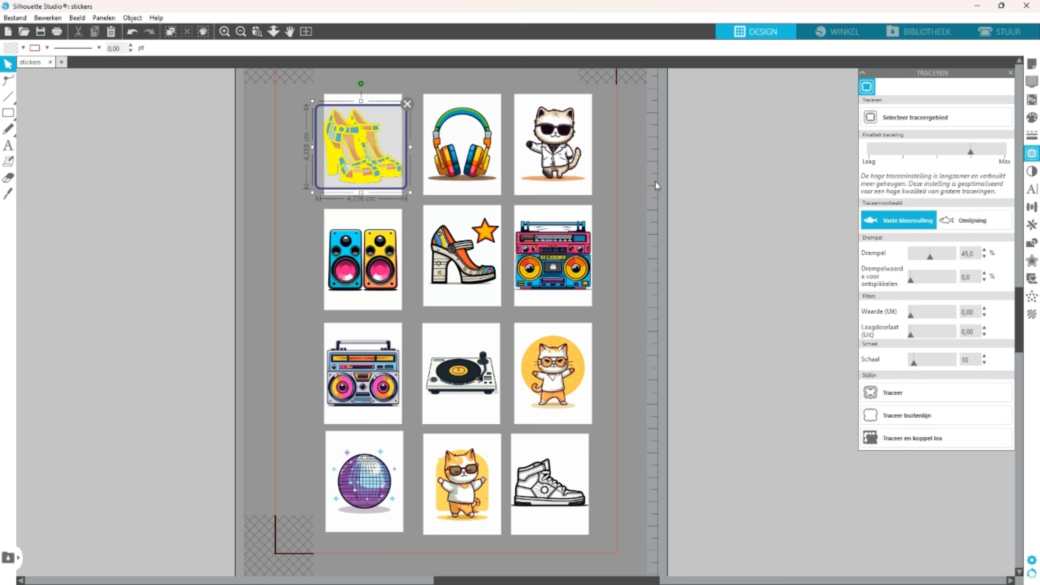
# Step: Set the trace threshold to 50% and scale to 4, and apply Trace and Detach to the strappy heels
pyautogui.scroll(2, 655, 182)
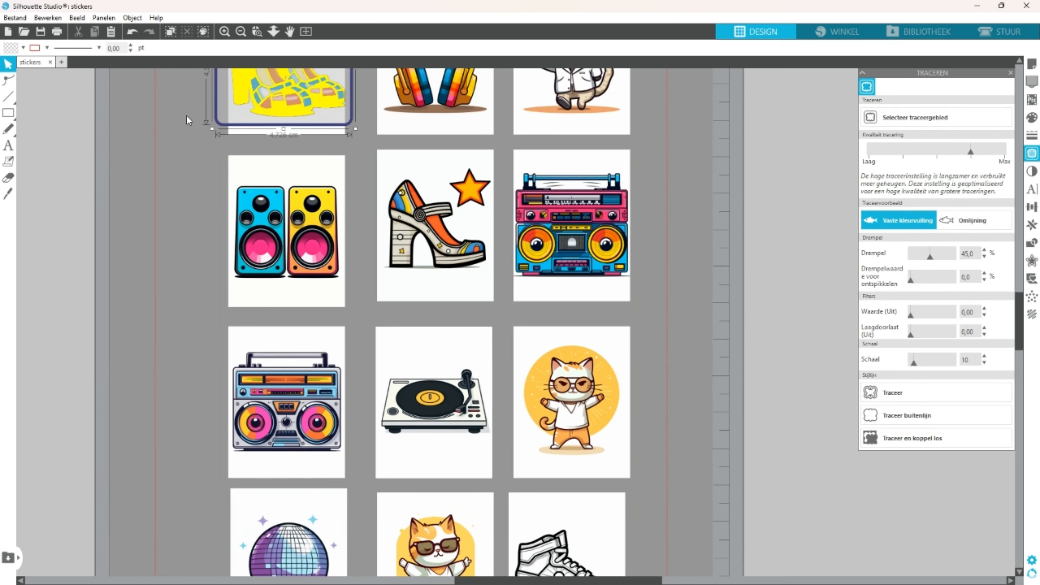
pyautogui.scroll(3, 191, 121)
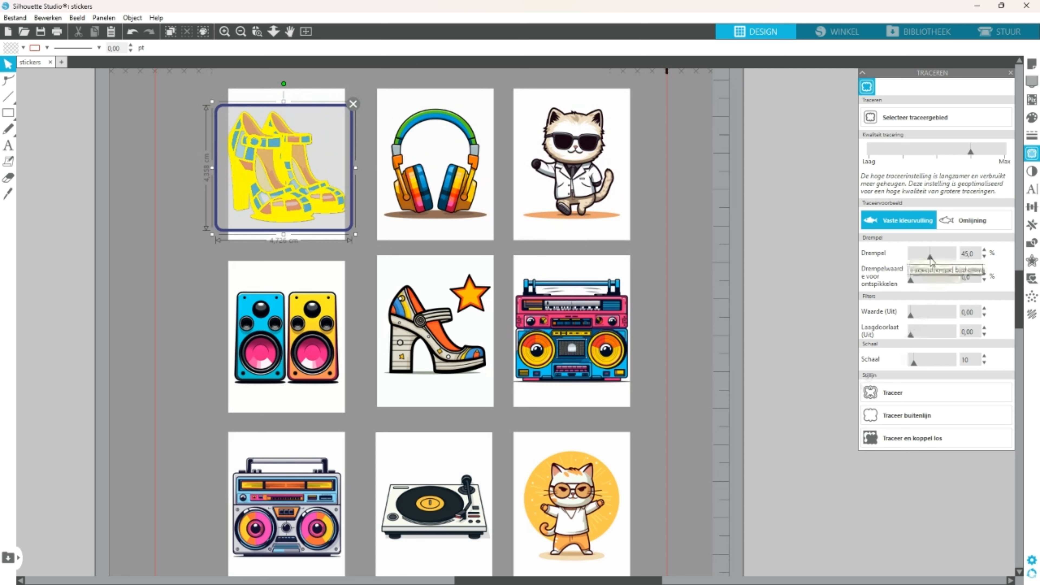
pyautogui.moveTo(931, 258); pyautogui.dragTo(933, 257)
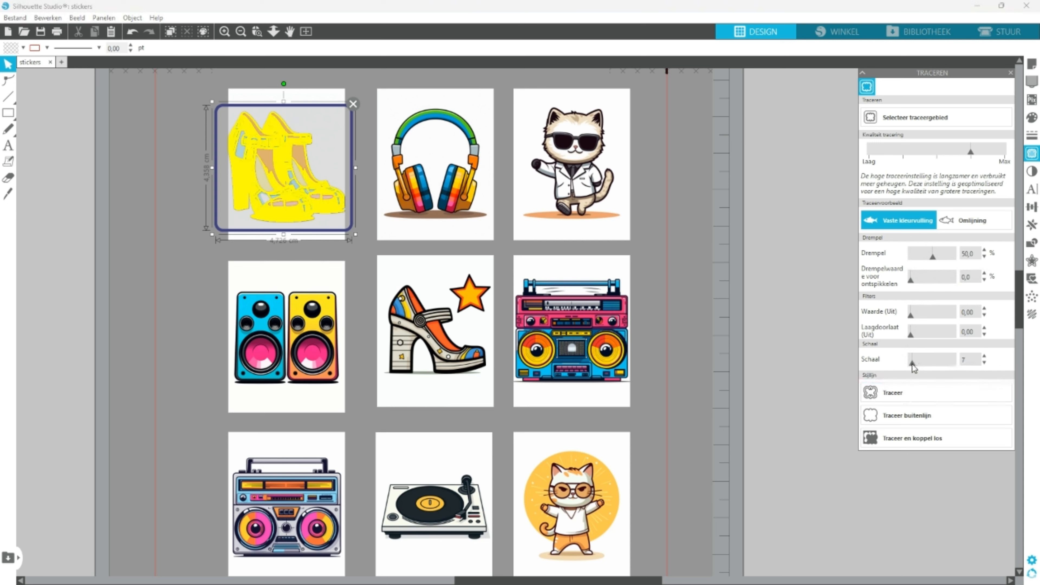
pyautogui.moveTo(914, 367); pyautogui.dragTo(908, 369)
pyautogui.click(895, 445)
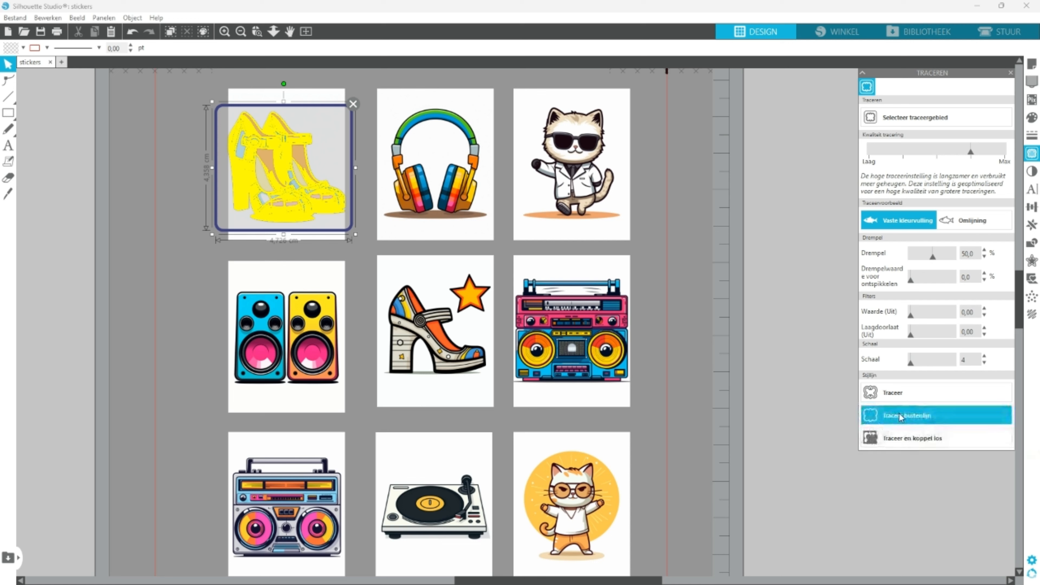
pyautogui.click(880, 439)
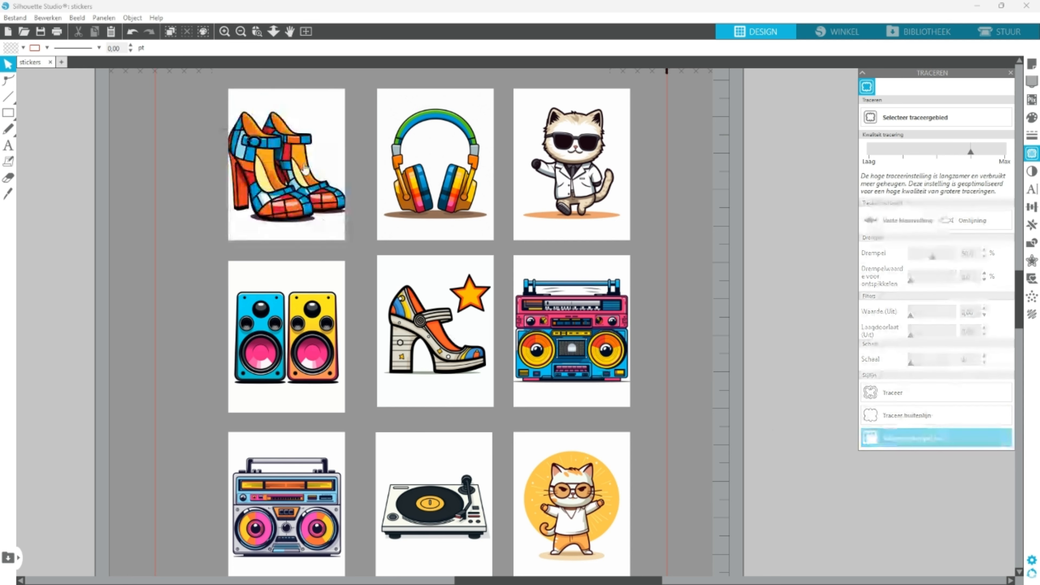
# Step: Pull the two white background pieces away from the strappy heels and delete them
pyautogui.moveTo(316, 102); pyautogui.dragTo(172, 116)
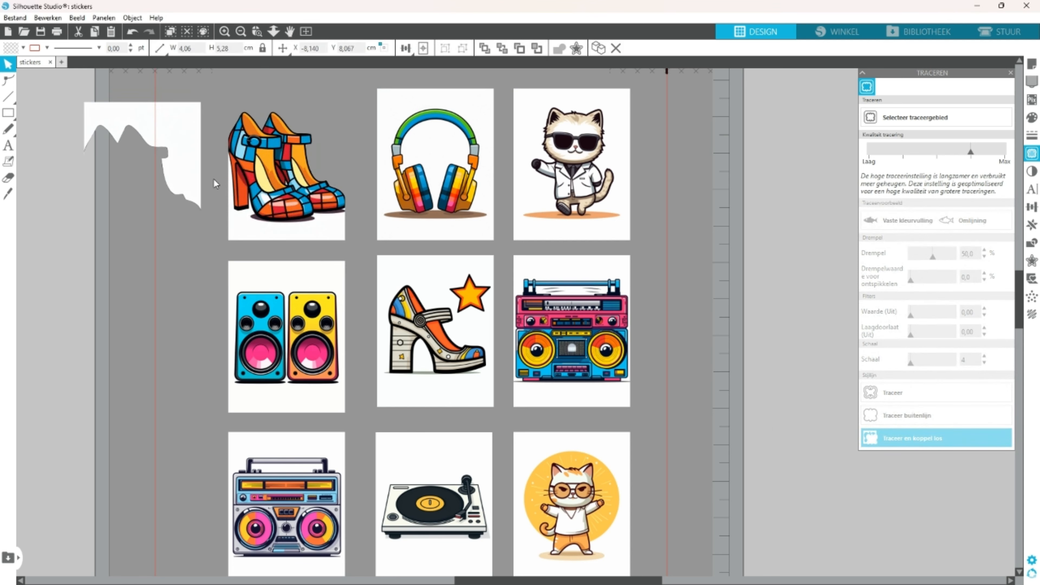
pyautogui.moveTo(246, 235); pyautogui.dragTo(123, 227)
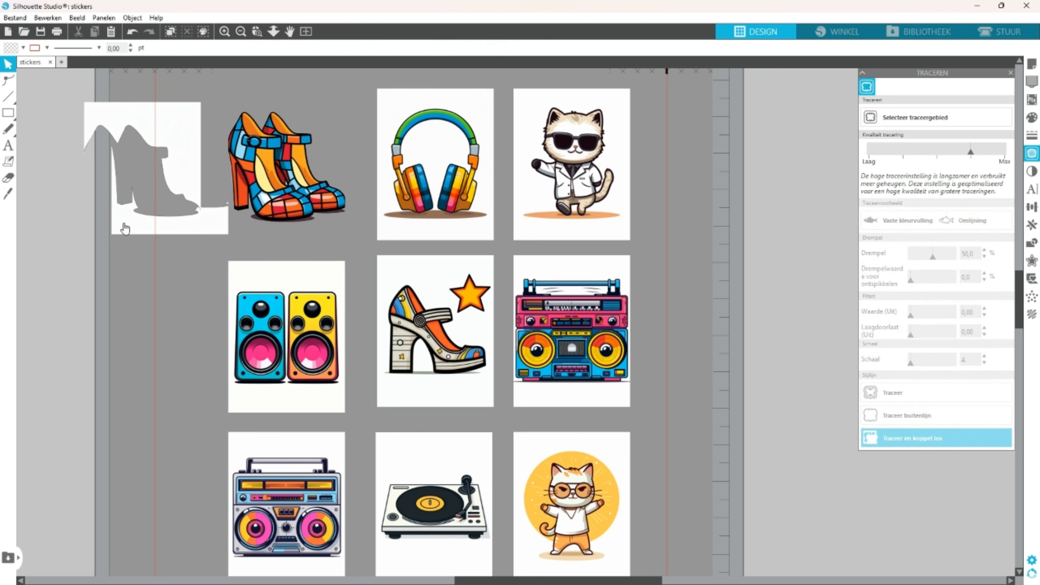
pyautogui.click(124, 229)
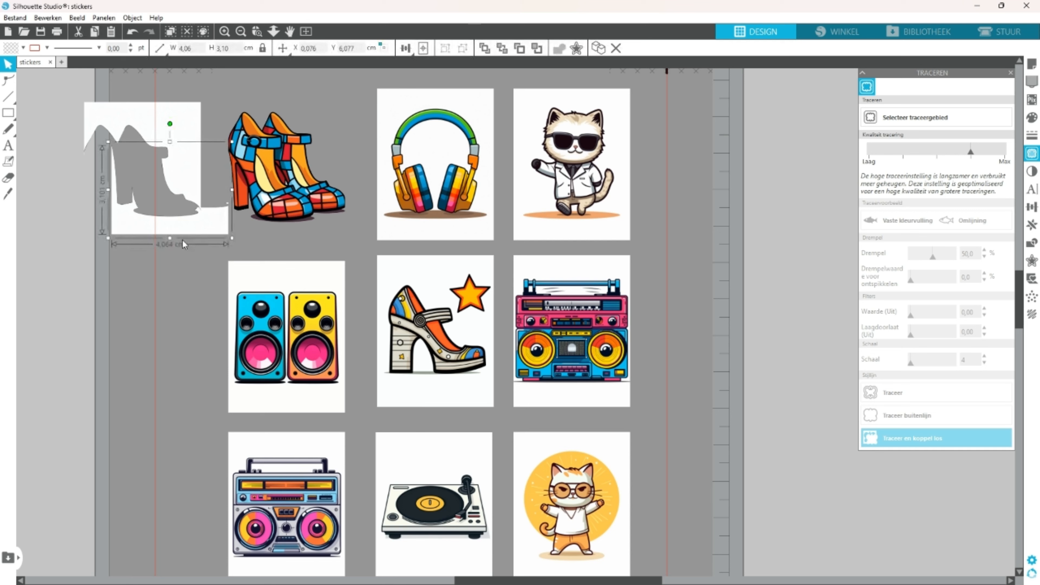
pyautogui.press('Delete')
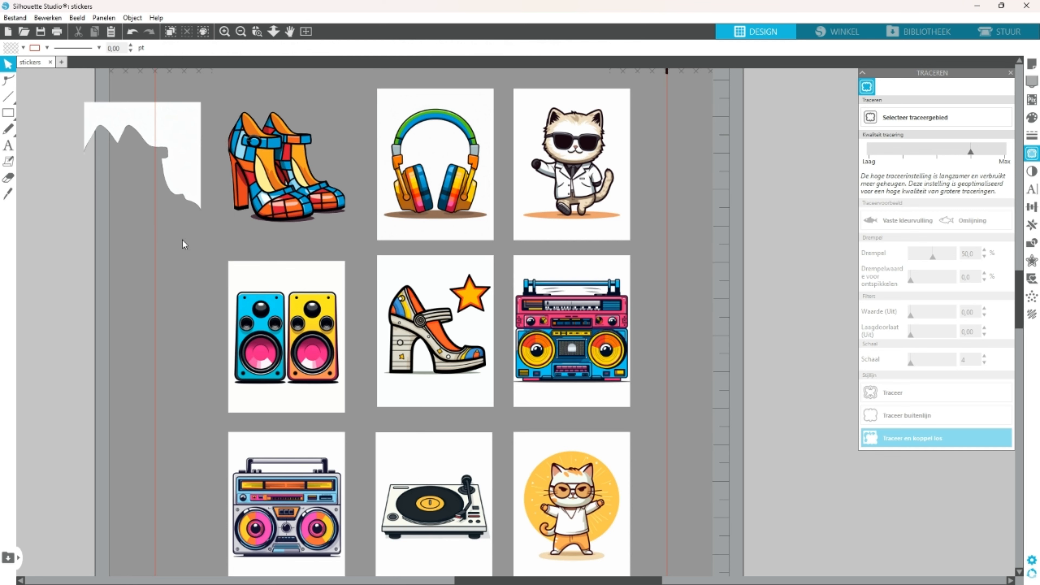
pyautogui.click(179, 138)
pyautogui.press('Delete')
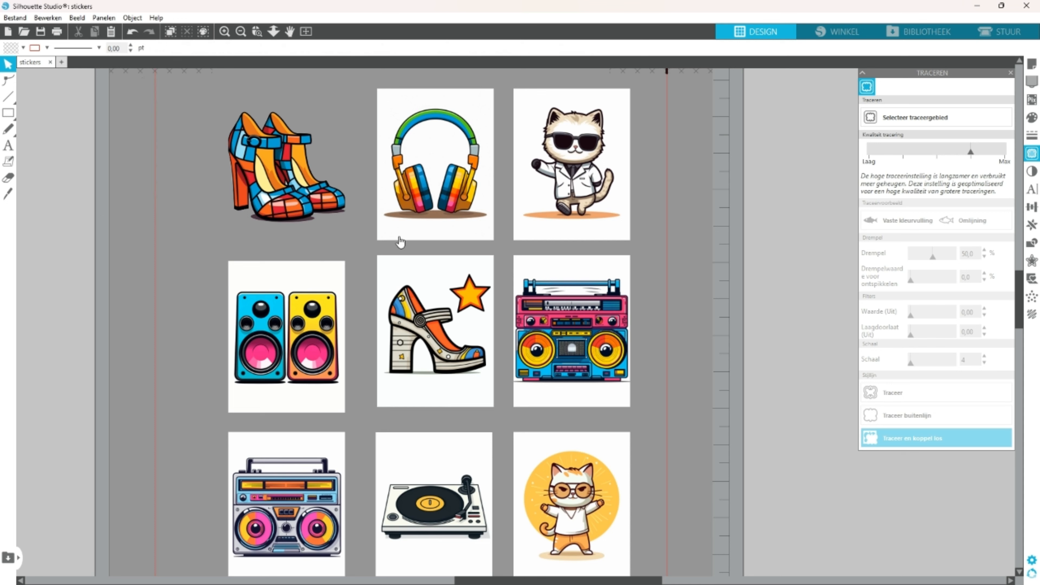
# Step: Trace and detach the headphones with a threshold of 61% and scale 4, and delete their white background
pyautogui.click(926, 123)
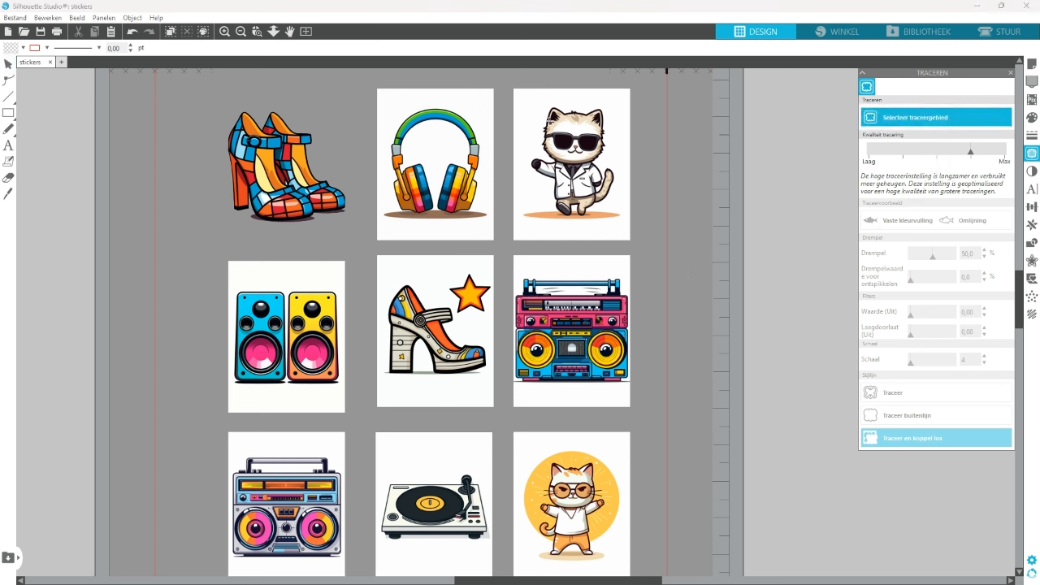
pyautogui.moveTo(380, 99)
pyautogui.mouseDown()
pyautogui.moveTo(408, 168)
pyautogui.moveTo(455, 226)
pyautogui.moveTo(494, 234)
pyautogui.mouseUp()
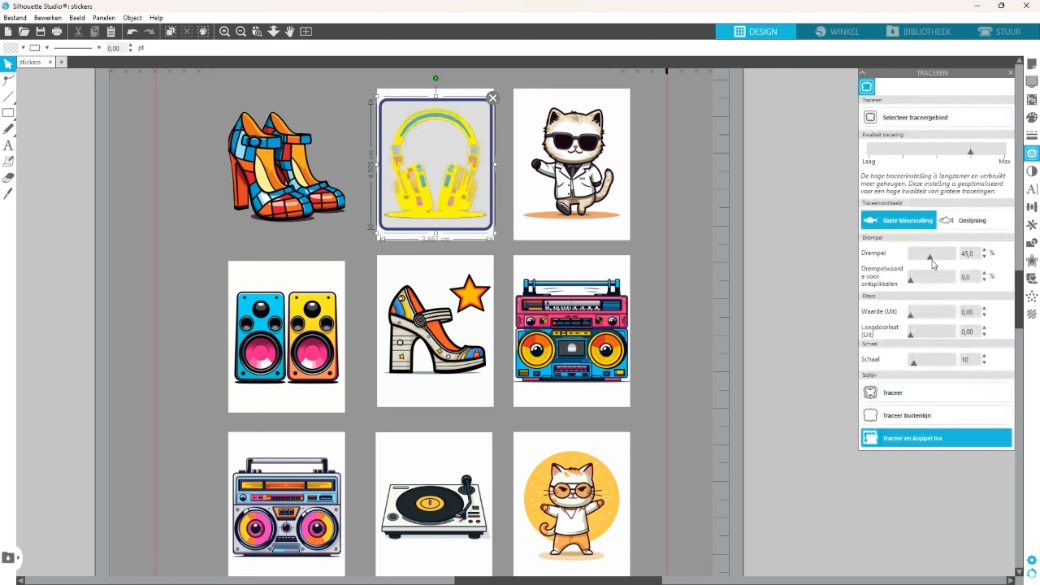
pyautogui.moveTo(930, 258); pyautogui.dragTo(938, 285)
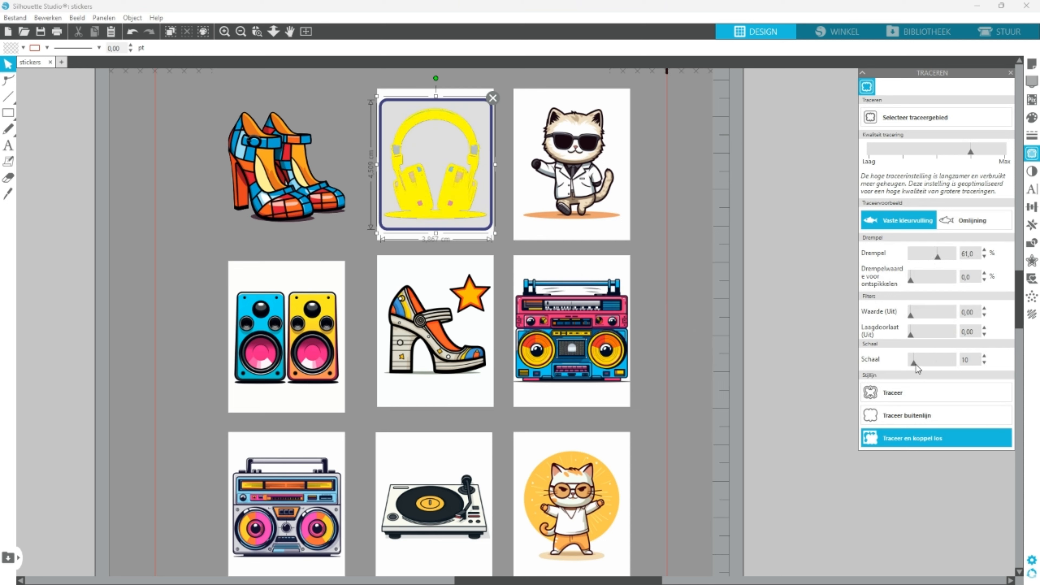
pyautogui.moveTo(915, 364); pyautogui.dragTo(909, 366)
pyautogui.click(922, 440)
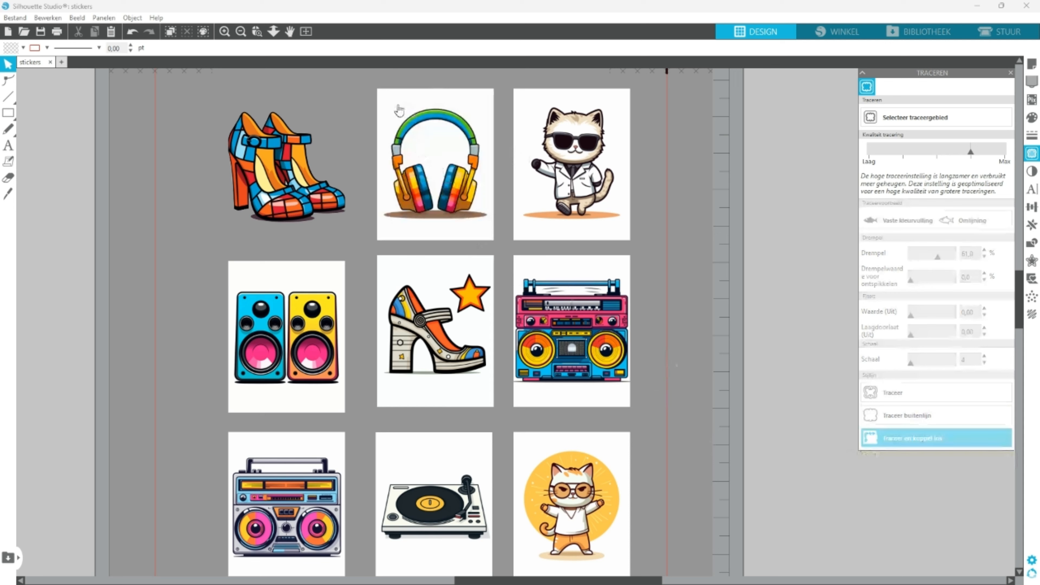
pyautogui.moveTo(401, 111); pyautogui.dragTo(111, 120)
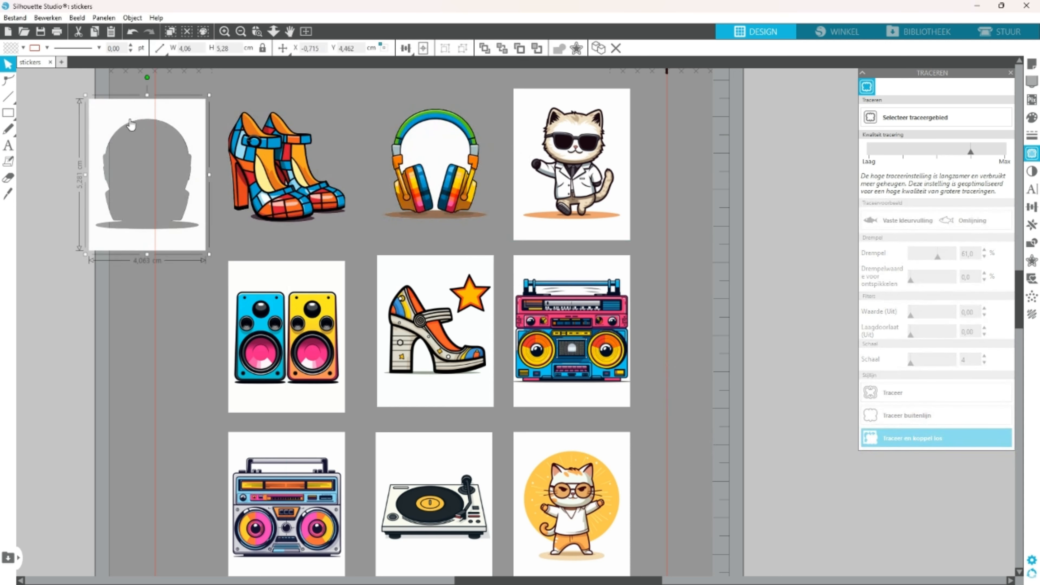
pyautogui.press('Delete')
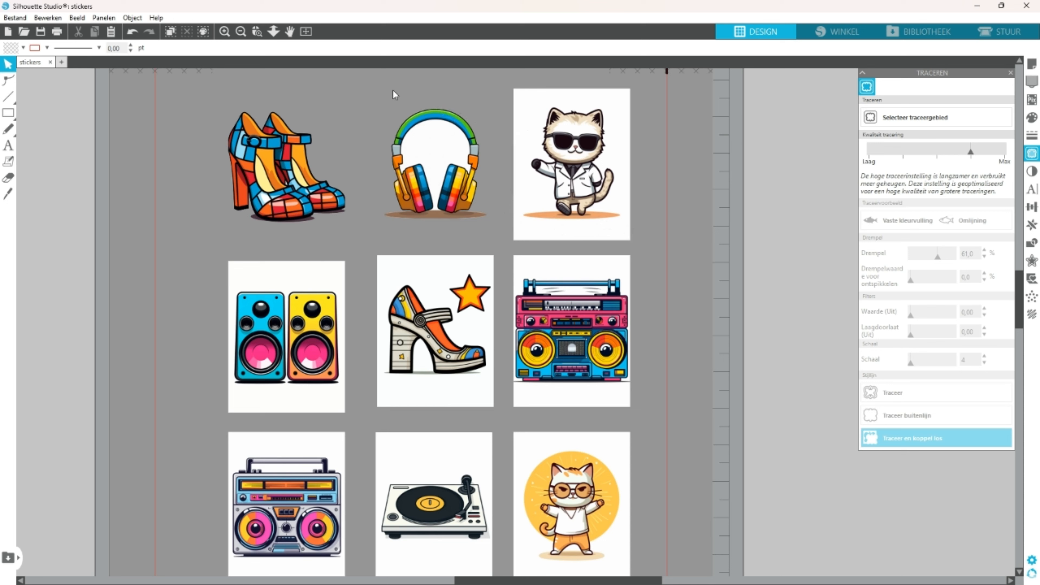
# Step: Trace and detach the white-coated cat with a threshold of 77% and scale 8, and delete its white background
pyautogui.click(910, 123)
pyautogui.hotkey('ctrl', 'z')
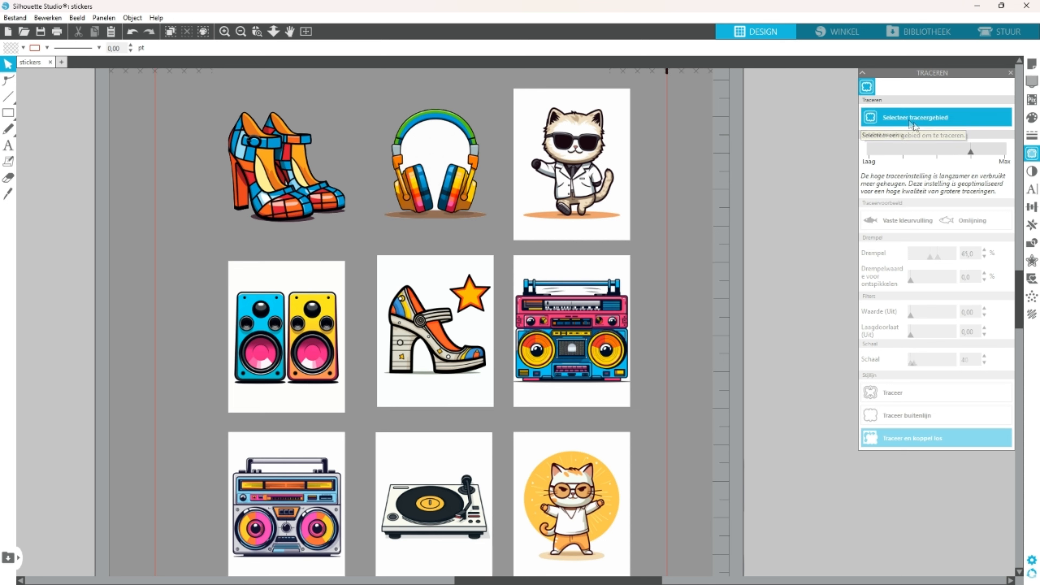
pyautogui.click(902, 122)
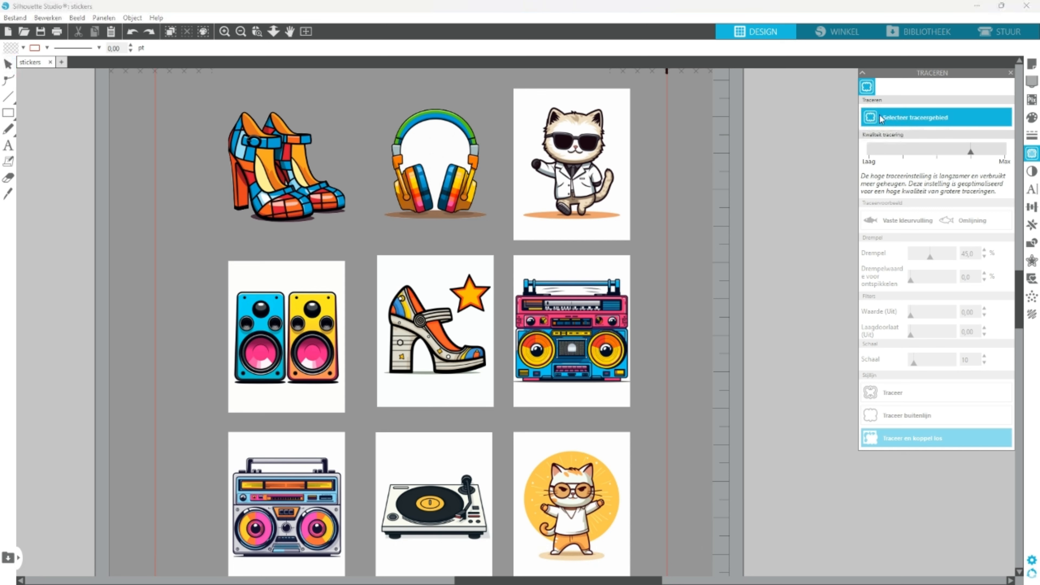
pyautogui.moveTo(518, 98)
pyautogui.mouseDown()
pyautogui.moveTo(592, 214)
pyautogui.moveTo(626, 230)
pyautogui.mouseUp()
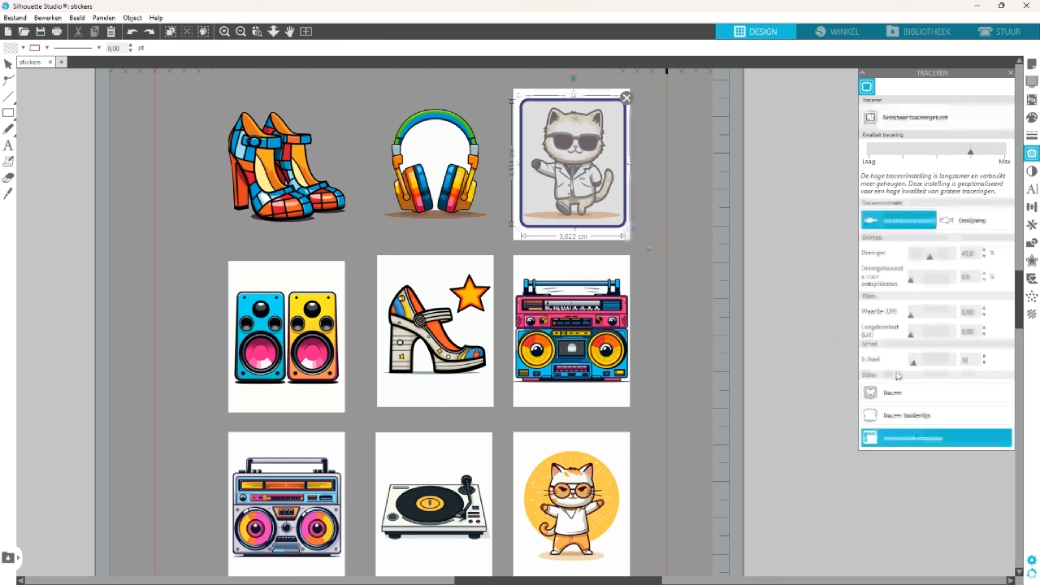
pyautogui.moveTo(931, 262); pyautogui.dragTo(943, 257)
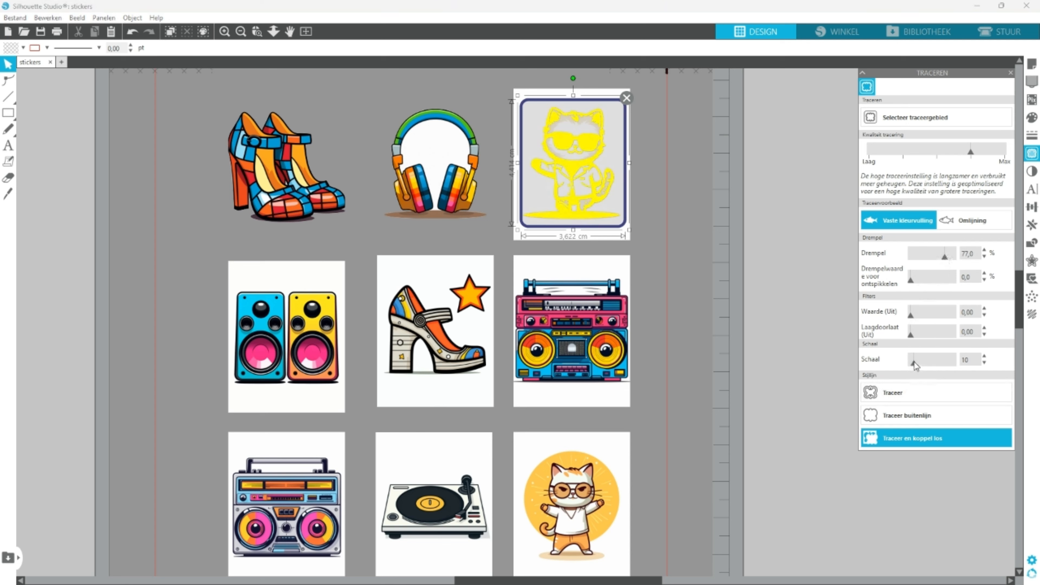
pyautogui.moveTo(914, 362); pyautogui.dragTo(914, 363)
pyautogui.click(914, 443)
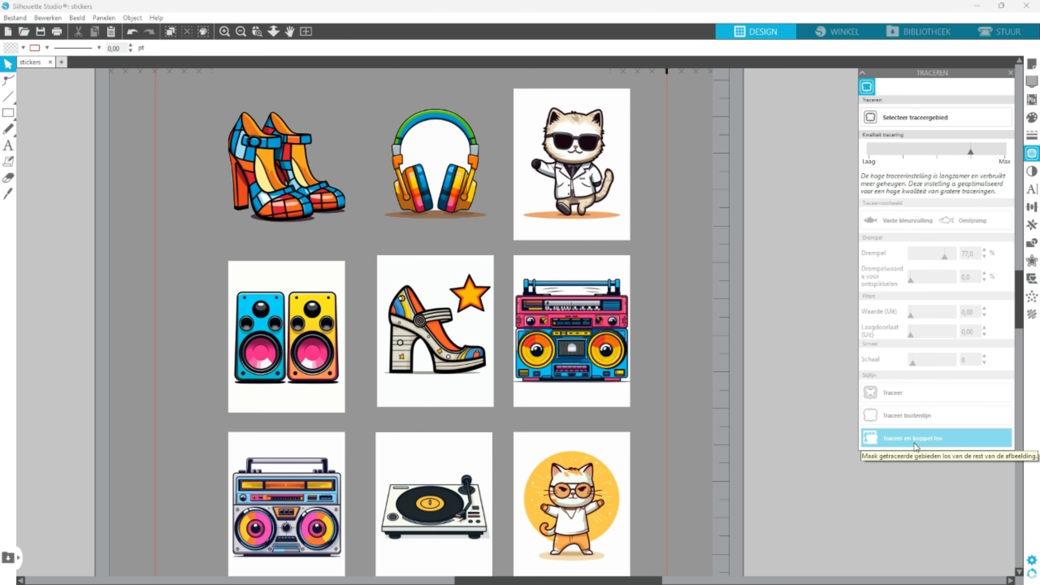
pyautogui.moveTo(613, 235); pyautogui.dragTo(783, 248)
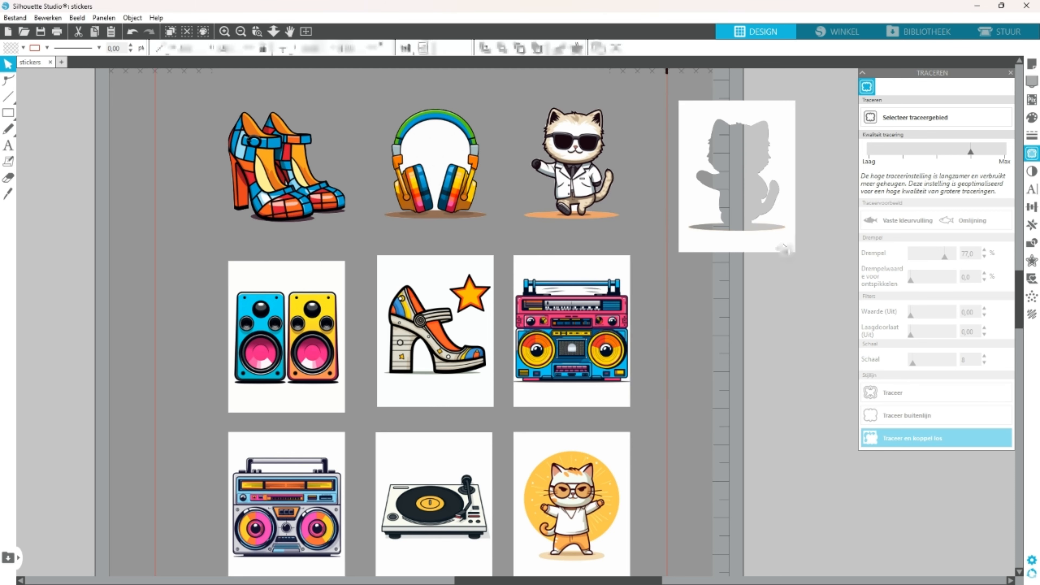
pyautogui.press('Delete')
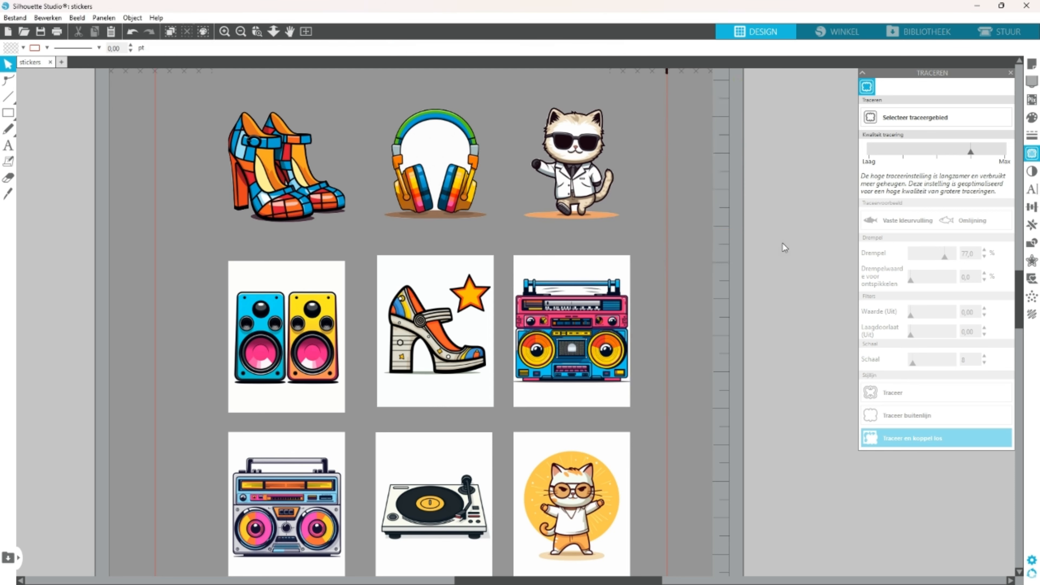
# Step: Trace and detach the pair of speakers with a threshold of 62% and scale 4, and delete their white background
pyautogui.click(906, 119)
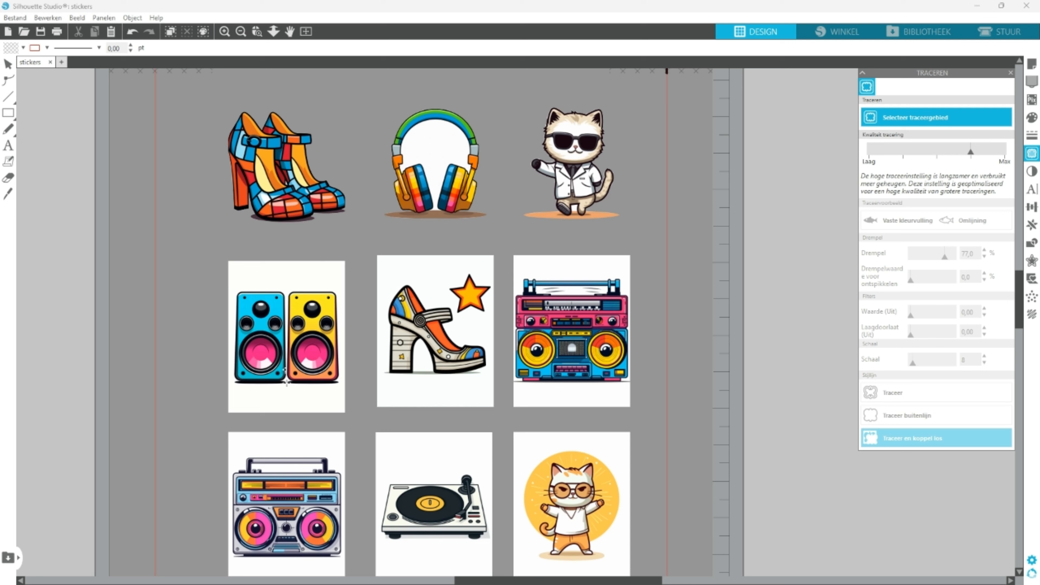
pyautogui.moveTo(230, 282)
pyautogui.mouseDown()
pyautogui.moveTo(302, 373)
pyautogui.moveTo(347, 395)
pyautogui.mouseUp()
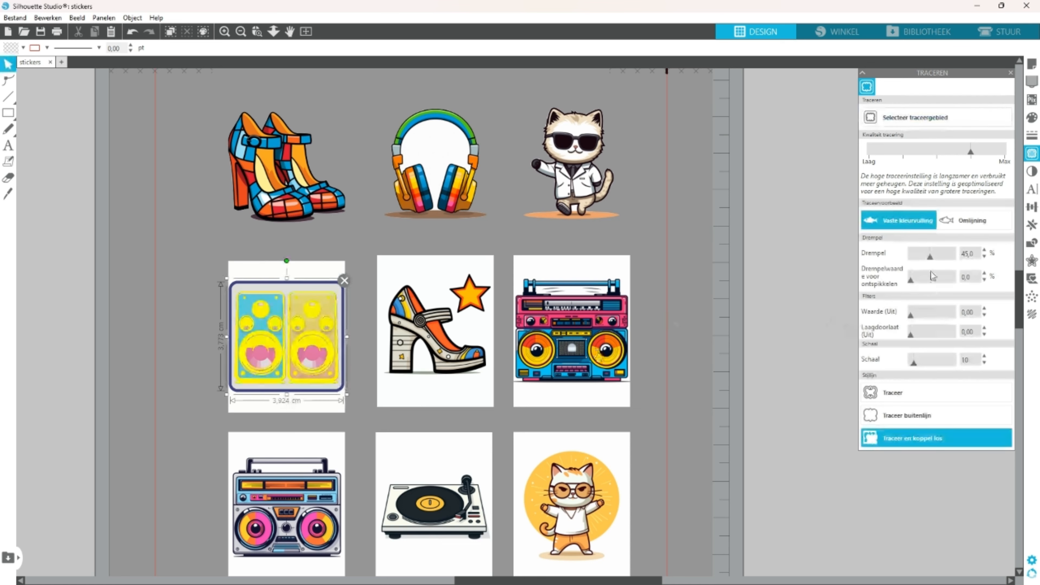
pyautogui.moveTo(931, 258); pyautogui.dragTo(938, 257)
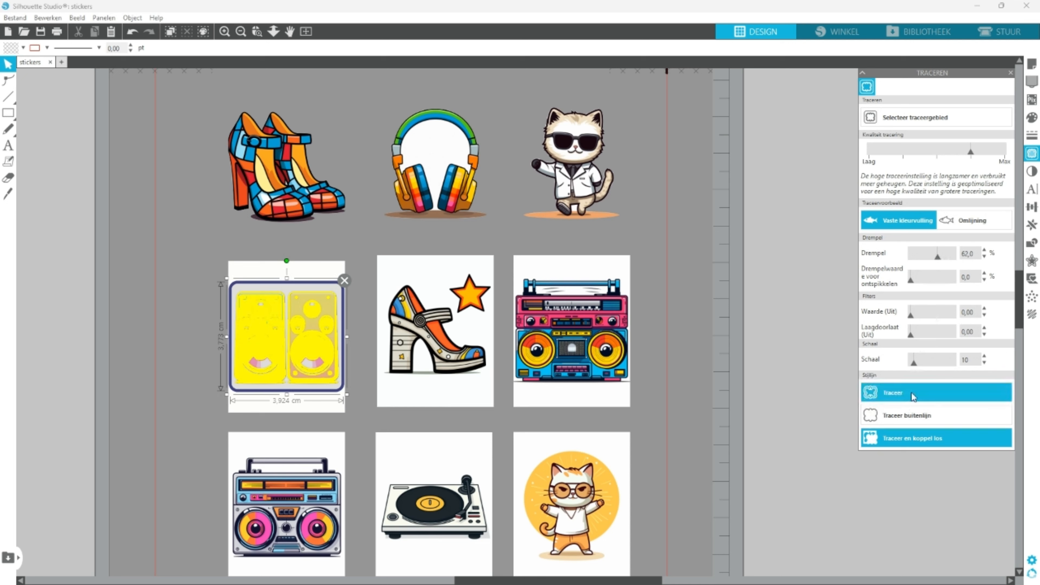
pyautogui.moveTo(913, 365); pyautogui.dragTo(910, 365)
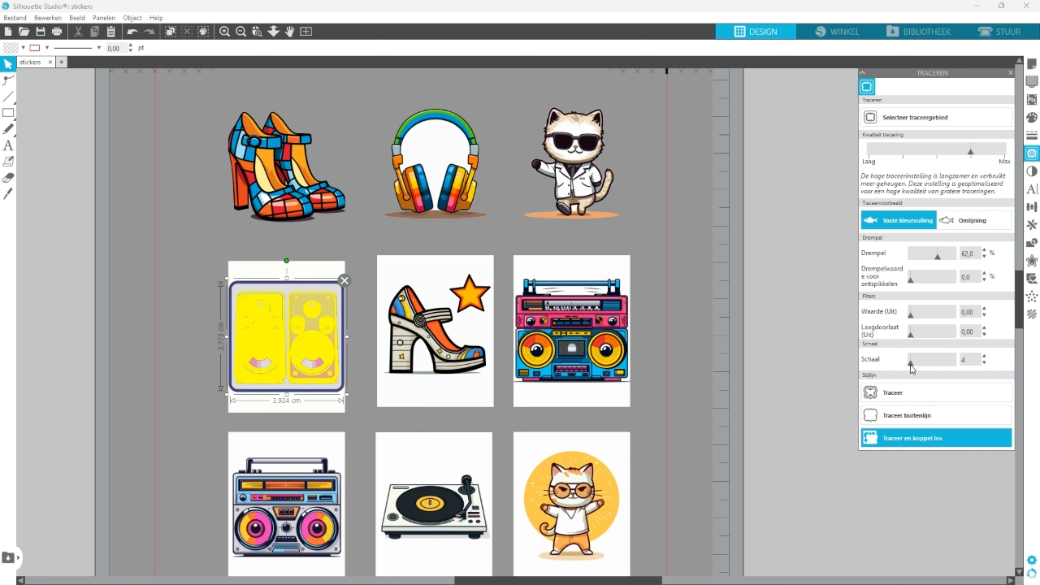
pyautogui.click(912, 439)
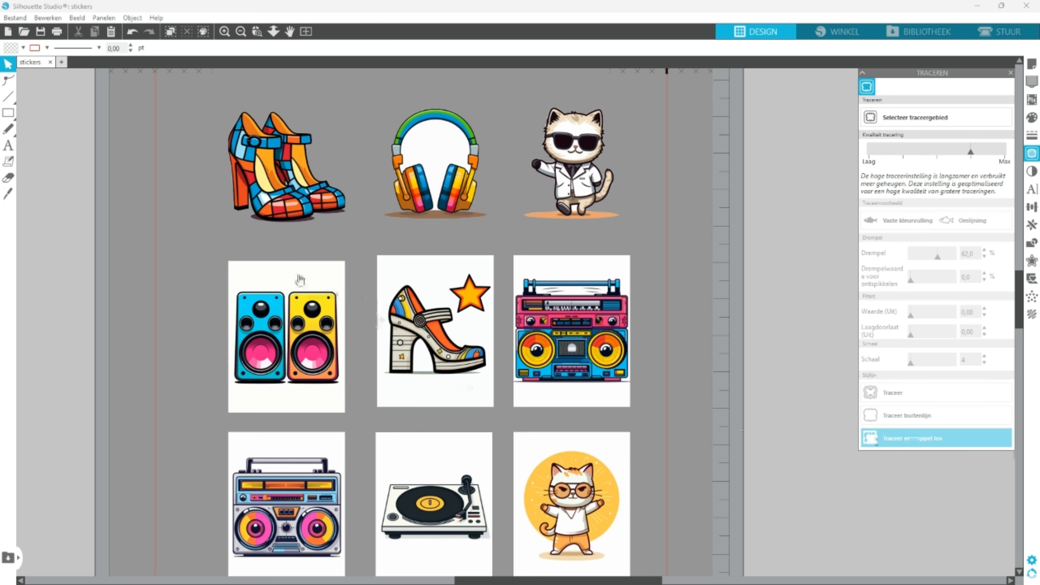
pyautogui.moveTo(300, 280); pyautogui.dragTo(797, 271)
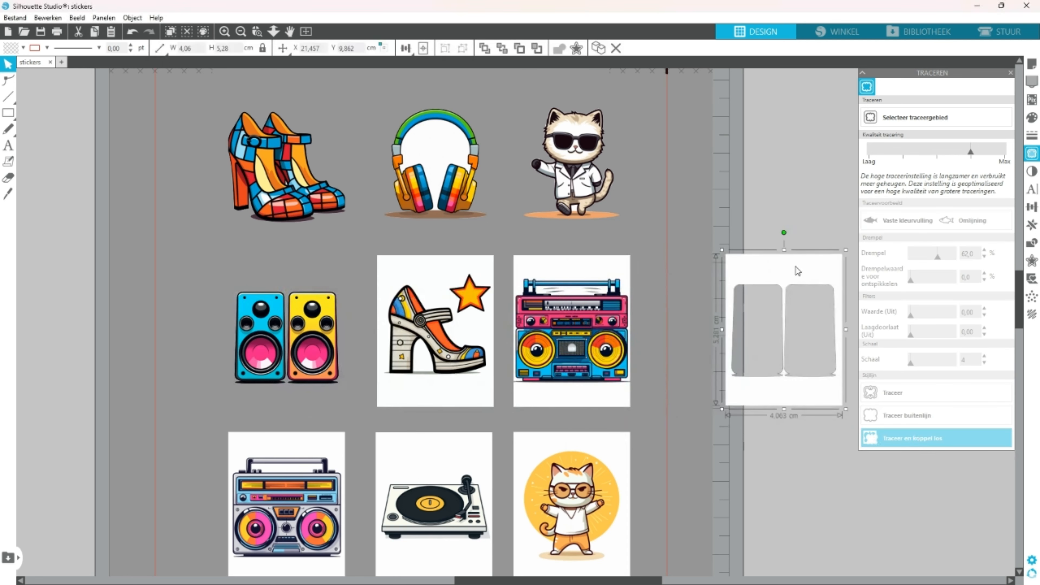
pyautogui.press('Delete')
pyautogui.moveTo(247, 292)
pyautogui.mouseDown()
pyautogui.moveTo(207, 292)
pyautogui.moveTo(245, 289)
pyautogui.mouseUp()
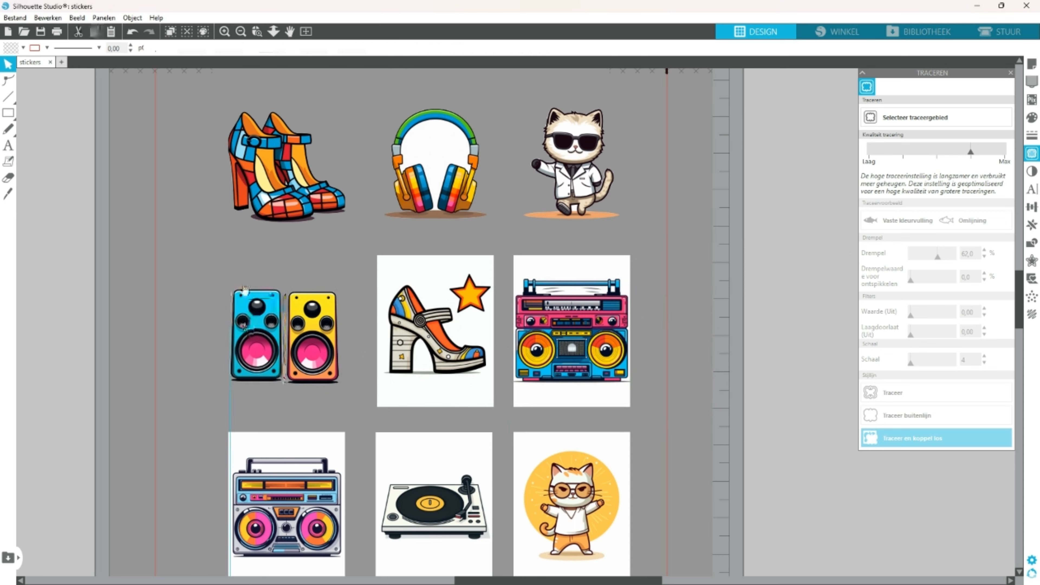
pyautogui.click(133, 32)
pyautogui.click(189, 160)
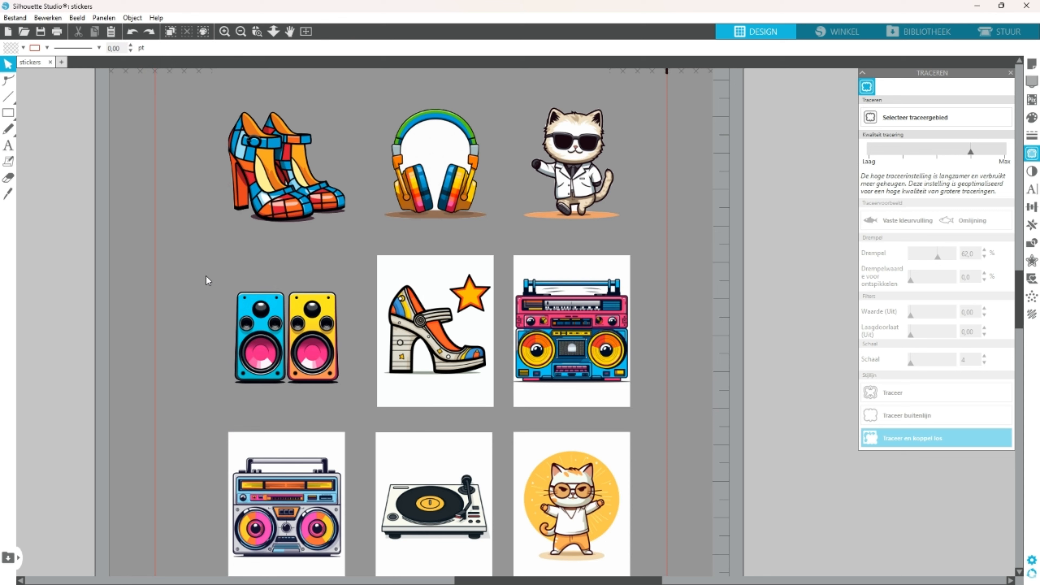
# Step: Group the blue and yellow speakers into one object and clear the selection
pyautogui.click(323, 347)
pyautogui.rightClick(323, 346)
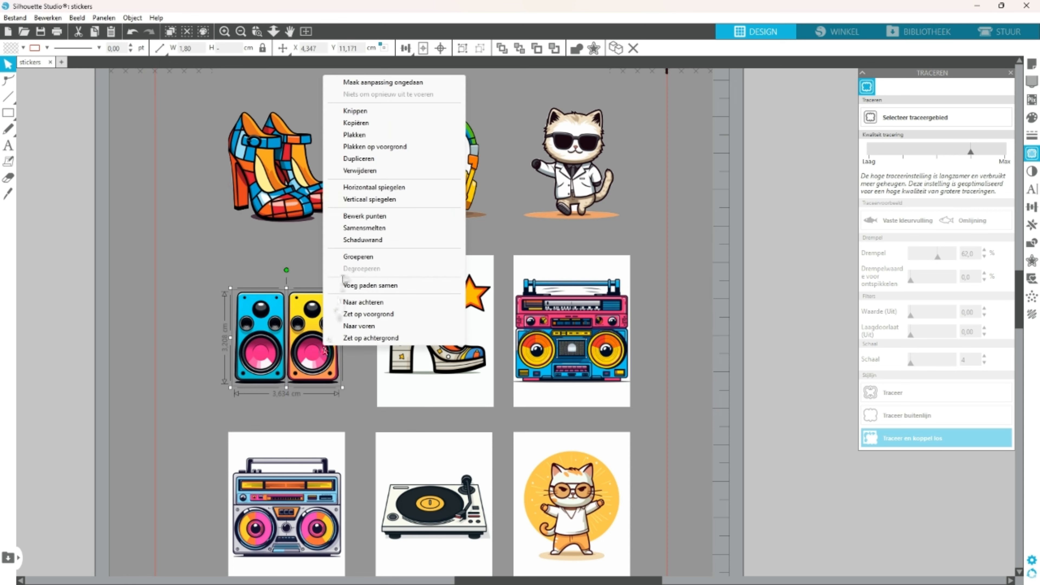
pyautogui.click(358, 257)
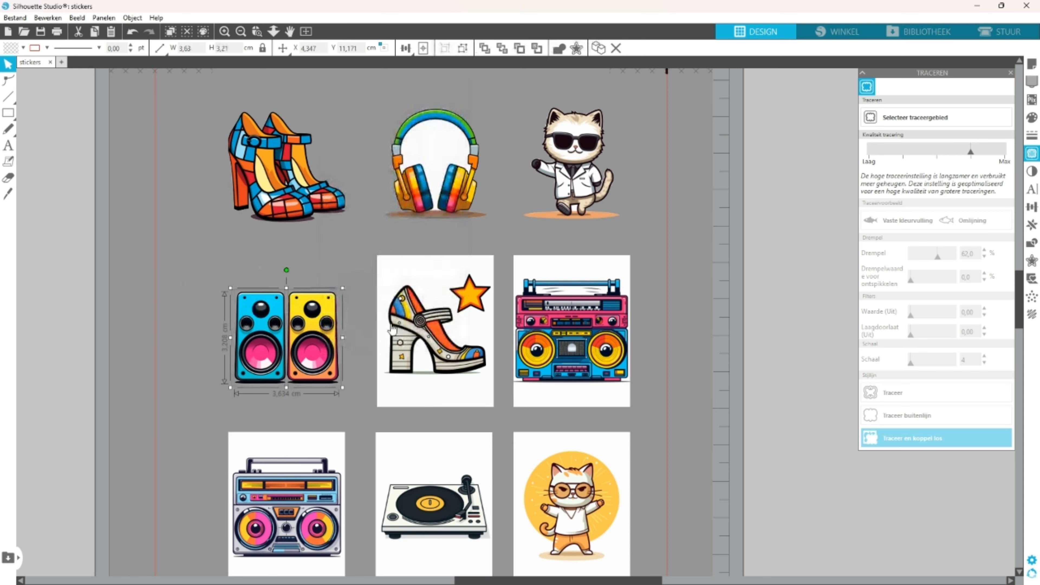
pyautogui.scroll(-1, 444, 313)
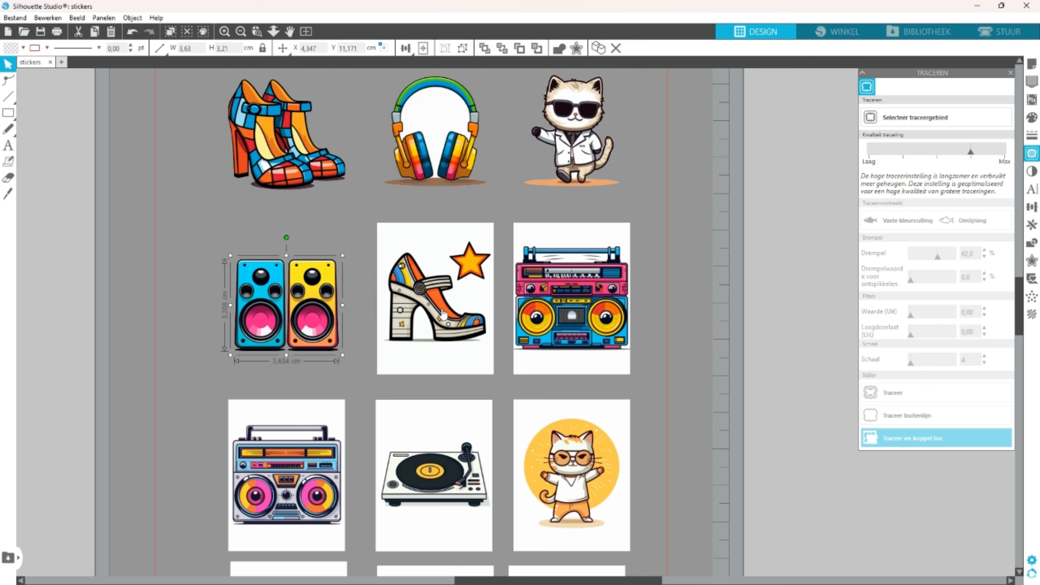
pyautogui.scroll(-4, 444, 314)
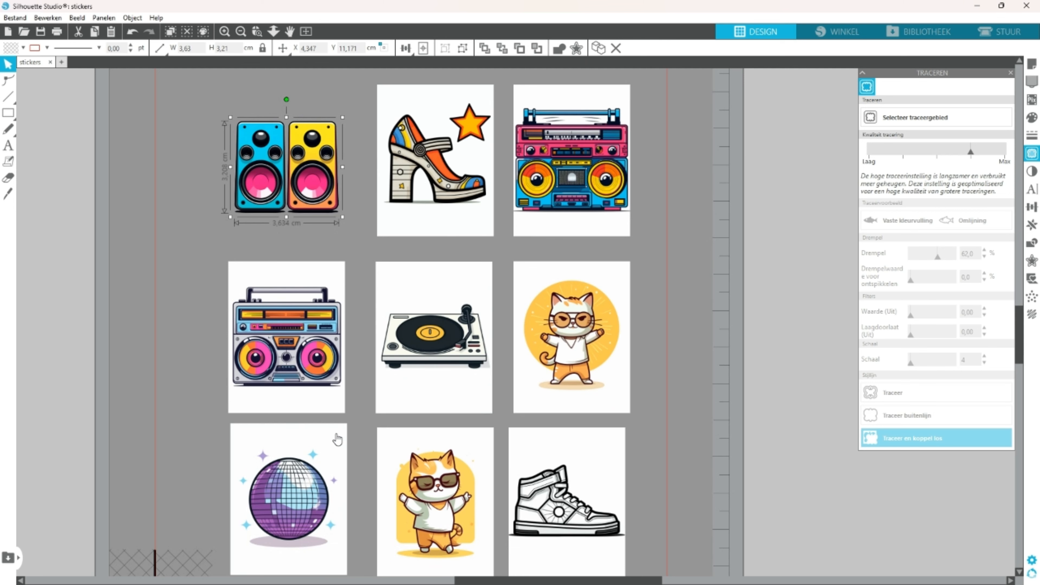
pyautogui.scroll(2, 324, 430)
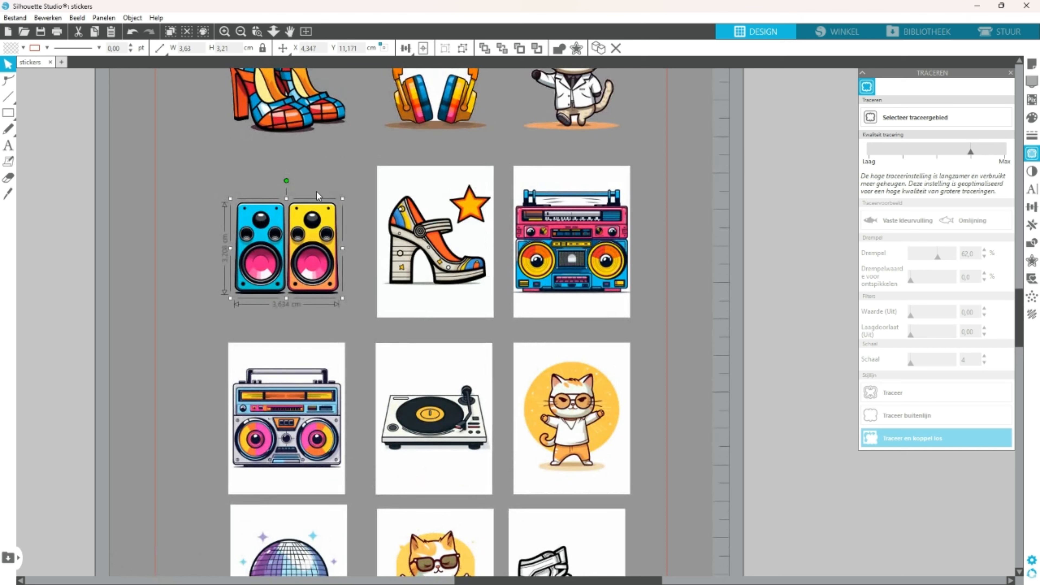
pyautogui.click(340, 176)
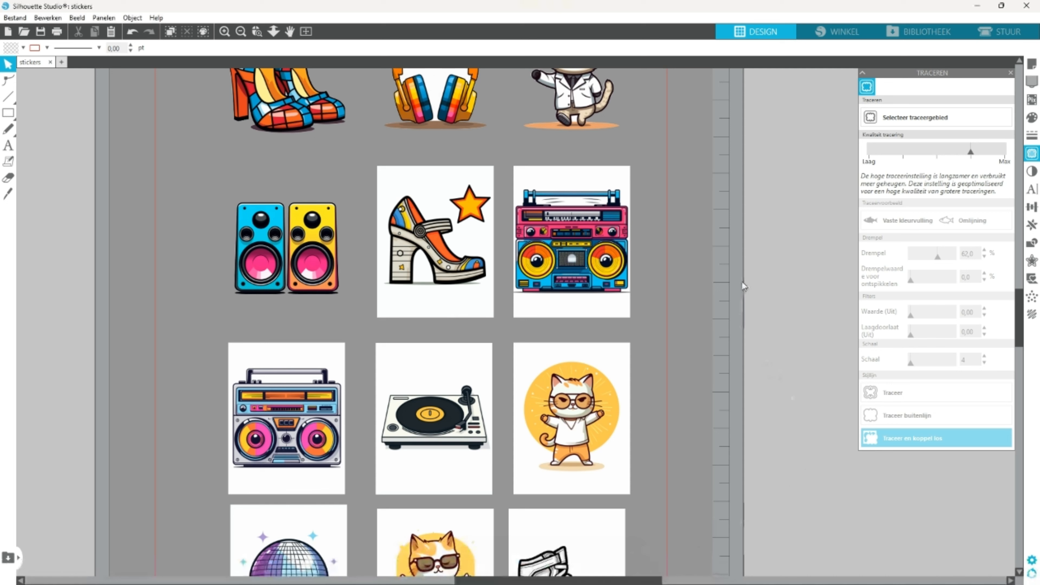
# Step: Trace and detach the high heel with the star at threshold 78% and scale 7, and delete its white background
pyautogui.click(935, 117)
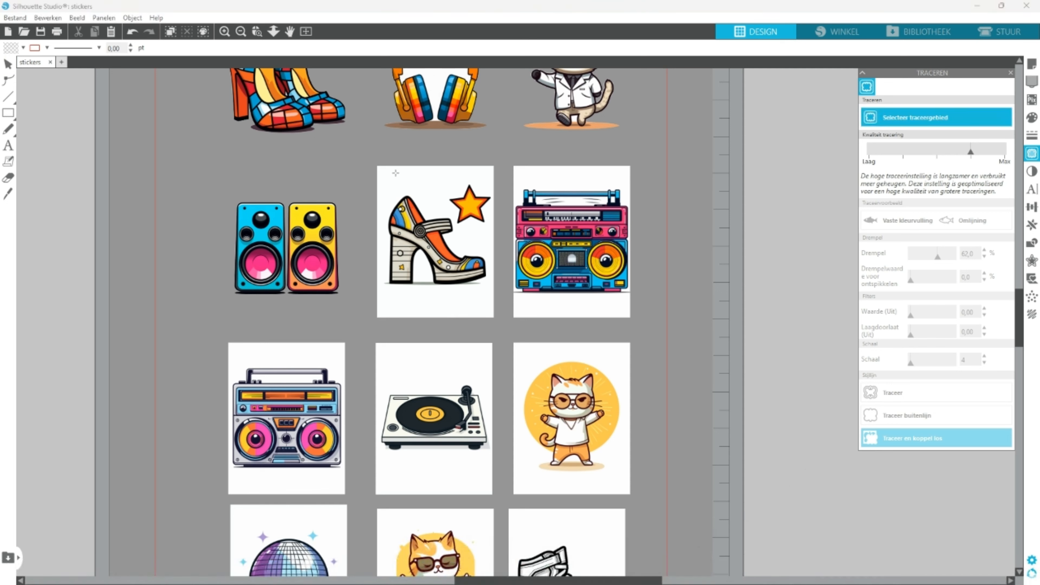
pyautogui.moveTo(380, 171); pyautogui.dragTo(494, 307)
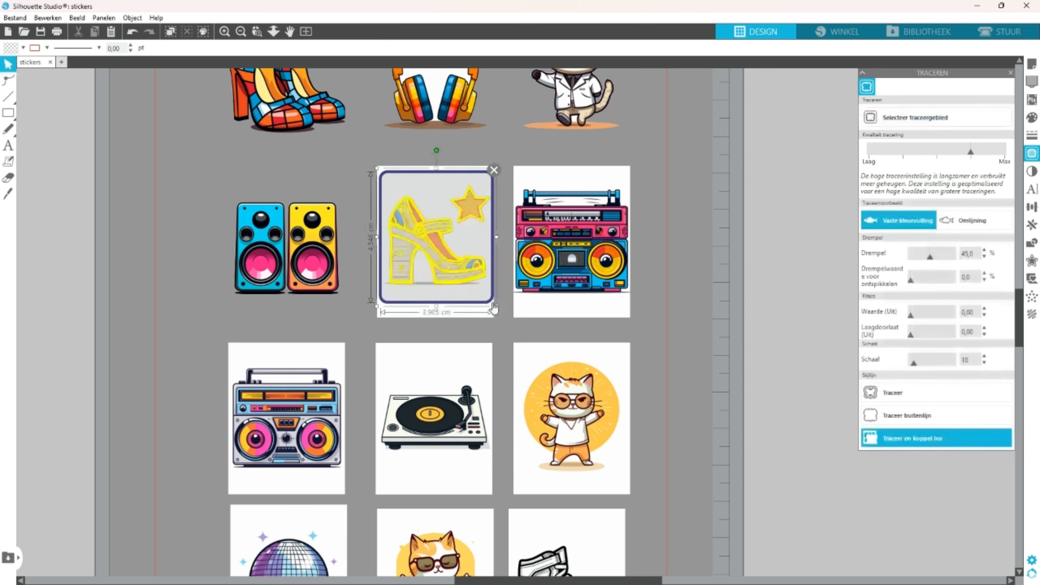
pyautogui.moveTo(932, 257); pyautogui.dragTo(944, 255)
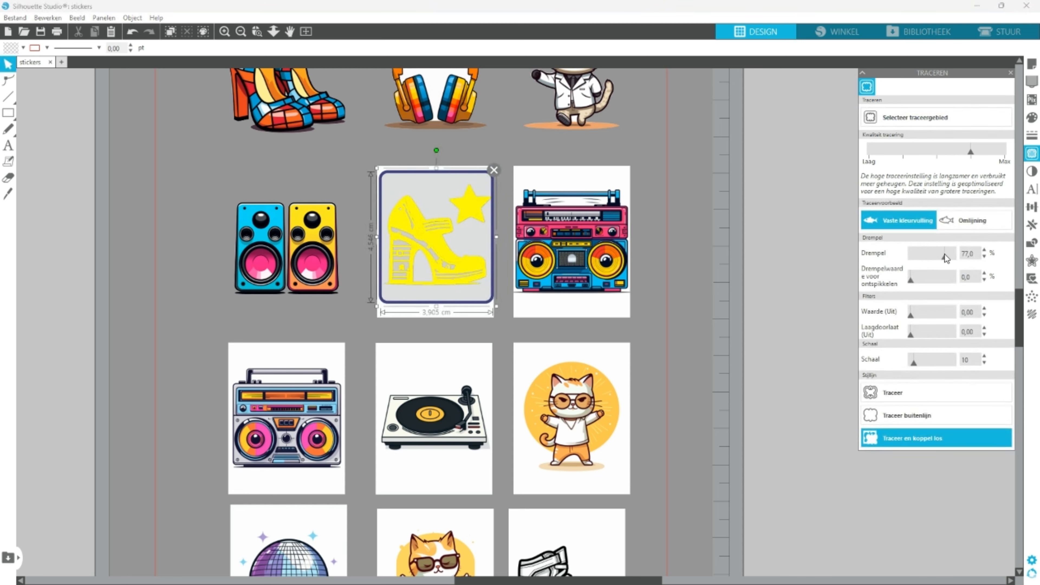
pyautogui.moveTo(914, 360); pyautogui.dragTo(912, 361)
pyautogui.click(936, 438)
# Step: Trace and detach the pink and blue boombox with a threshold of 82% and scale 10, and delete its white background
pyautogui.click(916, 117)
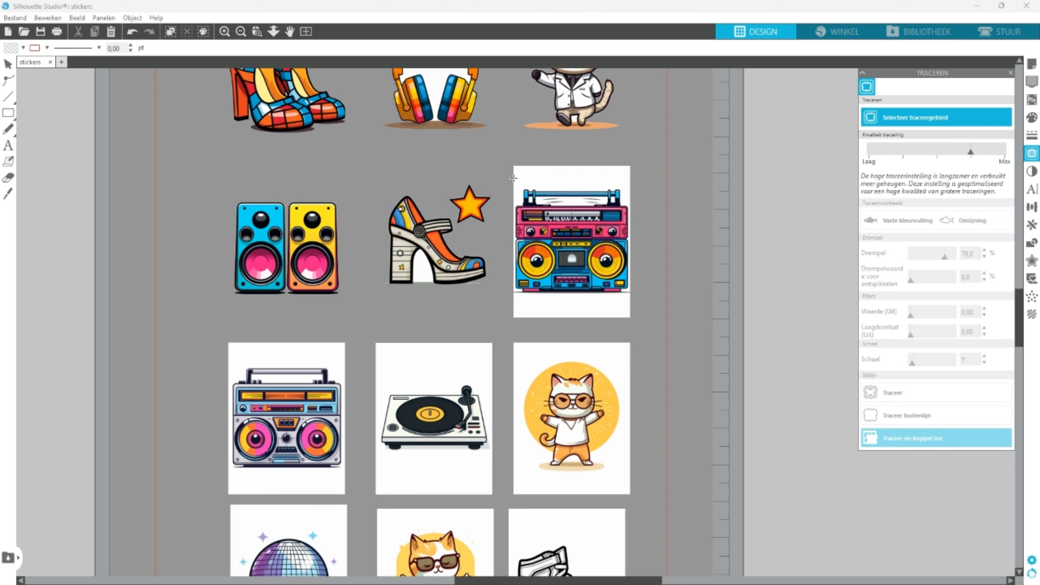
pyautogui.moveTo(510, 175); pyautogui.dragTo(634, 314)
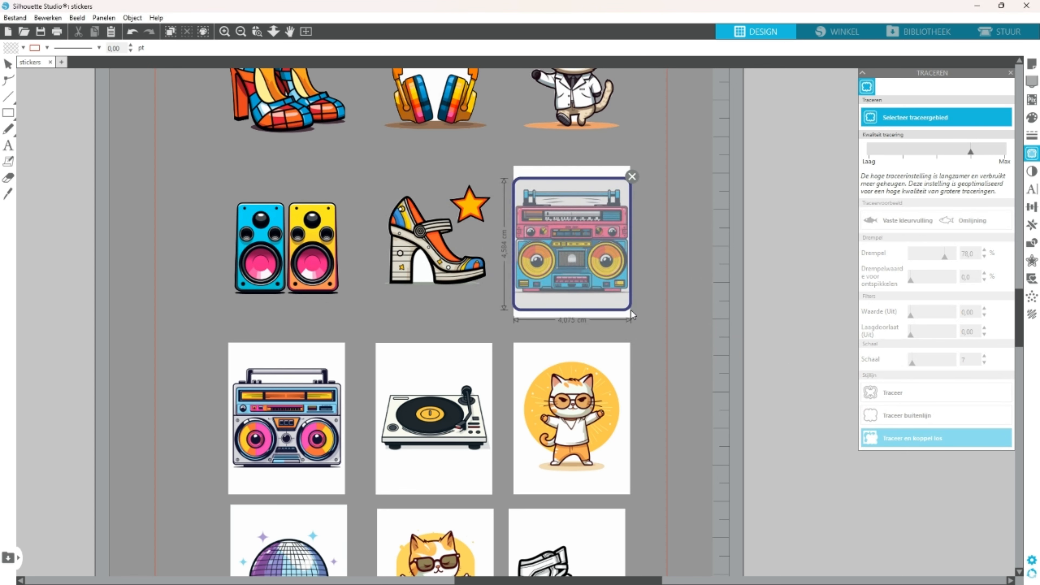
pyautogui.click(912, 438)
# Step: Trace and detach the purple boombox in the third row with a threshold of 88% and scale 10, and delete its white background
pyautogui.click(874, 121)
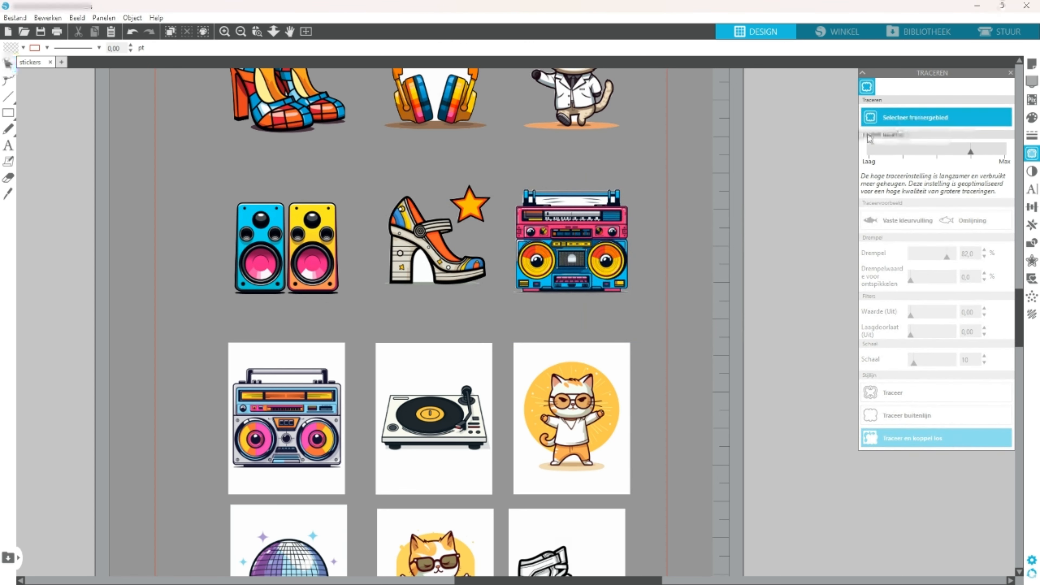
pyautogui.moveTo(226, 359); pyautogui.dragTo(347, 485)
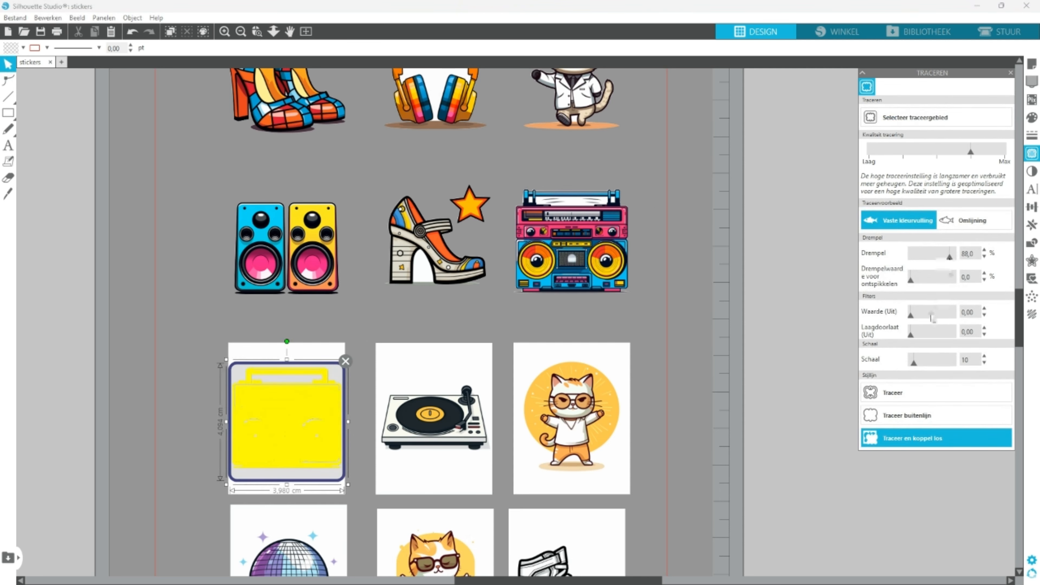
pyautogui.click(907, 445)
pyautogui.scroll(-3, 801, 321)
# Step: Trace and detach the turntable with a threshold of 94%, and delete its white background
pyautogui.click(915, 118)
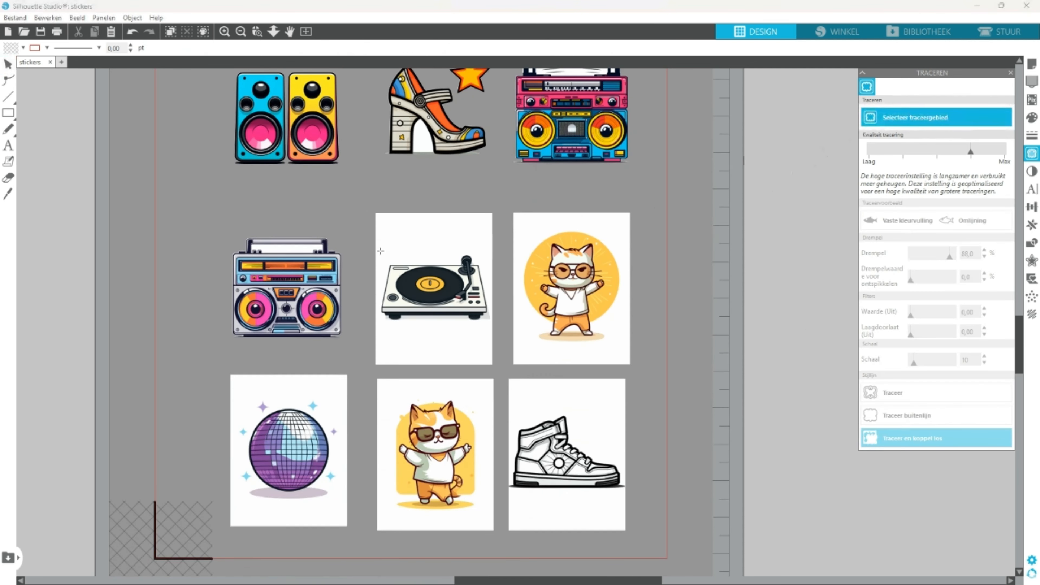
pyautogui.moveTo(380, 250); pyautogui.dragTo(493, 331)
pyautogui.moveTo(928, 257); pyautogui.dragTo(952, 256)
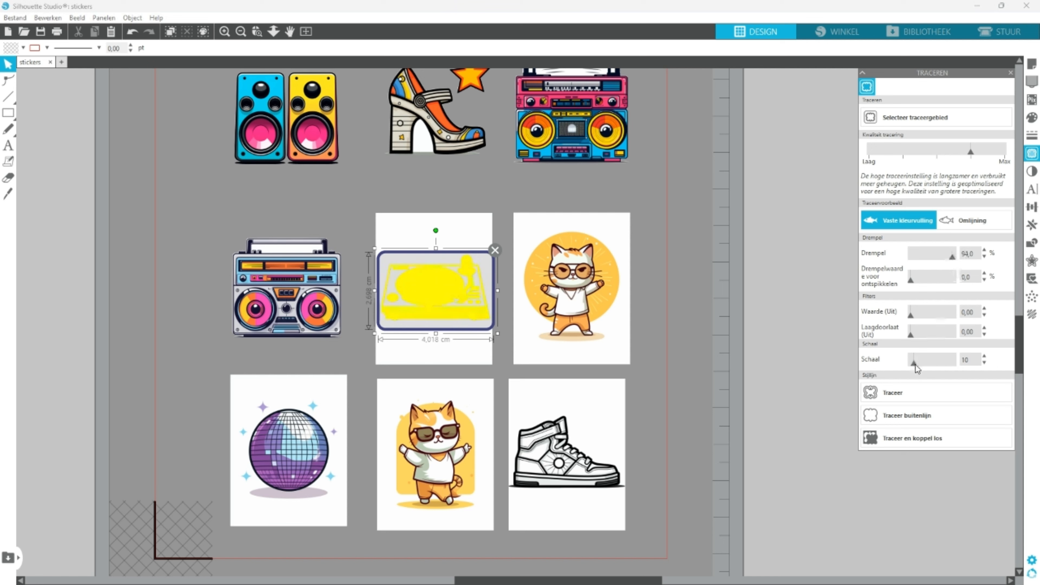
pyautogui.click(910, 438)
pyautogui.moveTo(450, 229); pyautogui.dragTo(796, 264)
pyautogui.press('Delete')
# Step: Trace and detach the cat in the yellow circle with a threshold of 94% and scale 10, and delete its white background
pyautogui.click(915, 118)
pyautogui.moveTo(519, 223); pyautogui.dragTo(626, 352)
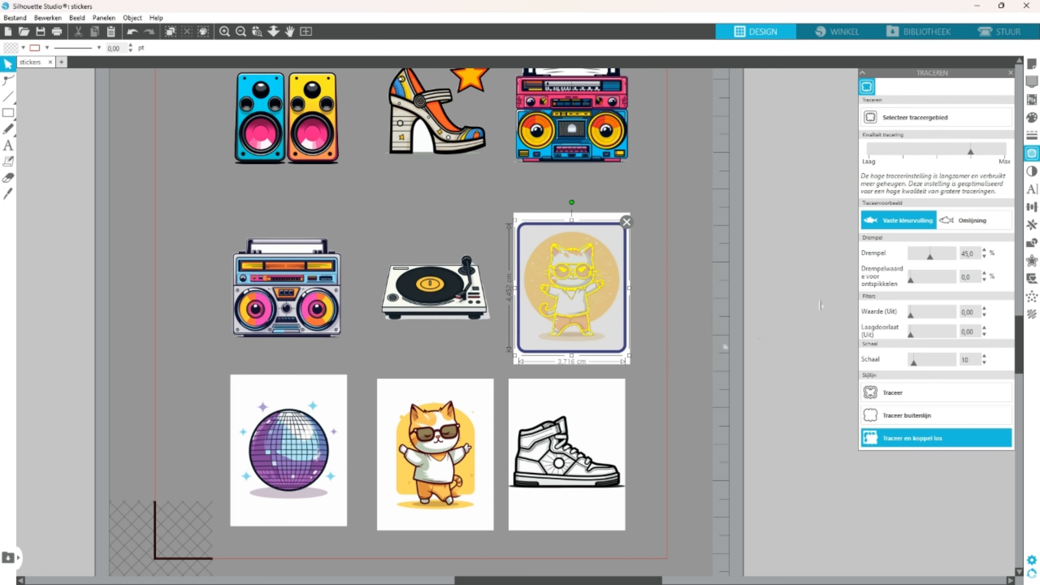
pyautogui.moveTo(930, 256); pyautogui.dragTo(952, 256)
pyautogui.click(910, 438)
pyautogui.moveTo(620, 358); pyautogui.dragTo(796, 379)
pyautogui.press('Delete')
# Step: Trace and detach the disco ball with a threshold of 85% and scale 4, and delete its white background
pyautogui.click(916, 117)
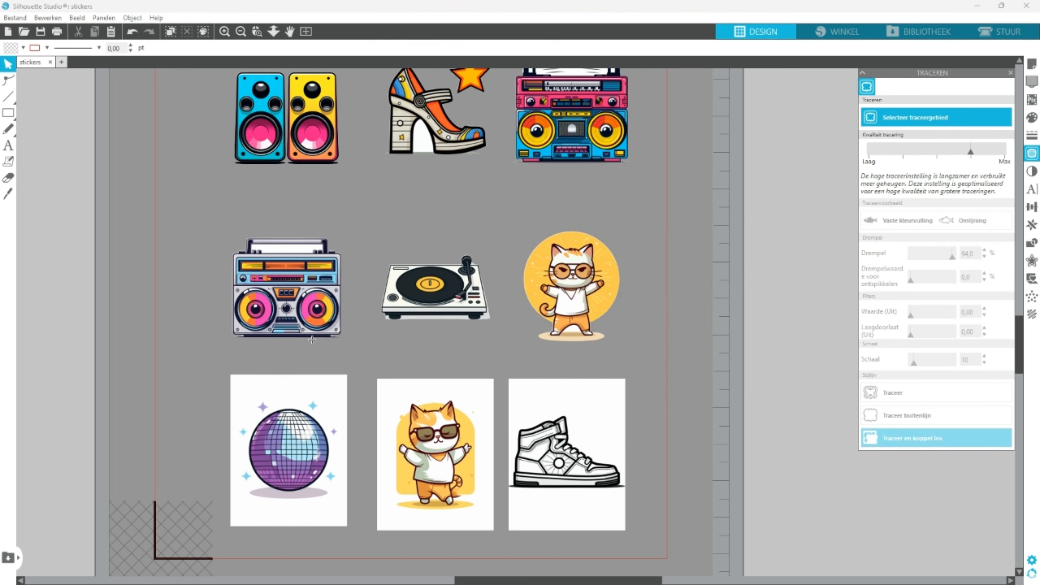
pyautogui.moveTo(229, 387)
pyautogui.mouseDown()
pyautogui.moveTo(310, 509)
pyautogui.moveTo(351, 513)
pyautogui.mouseUp()
pyautogui.moveTo(930, 256); pyautogui.dragTo(948, 255)
pyautogui.moveTo(915, 363); pyautogui.dragTo(909, 364)
pyautogui.moveTo(947, 258); pyautogui.dragTo(949, 258)
pyautogui.click(907, 438)
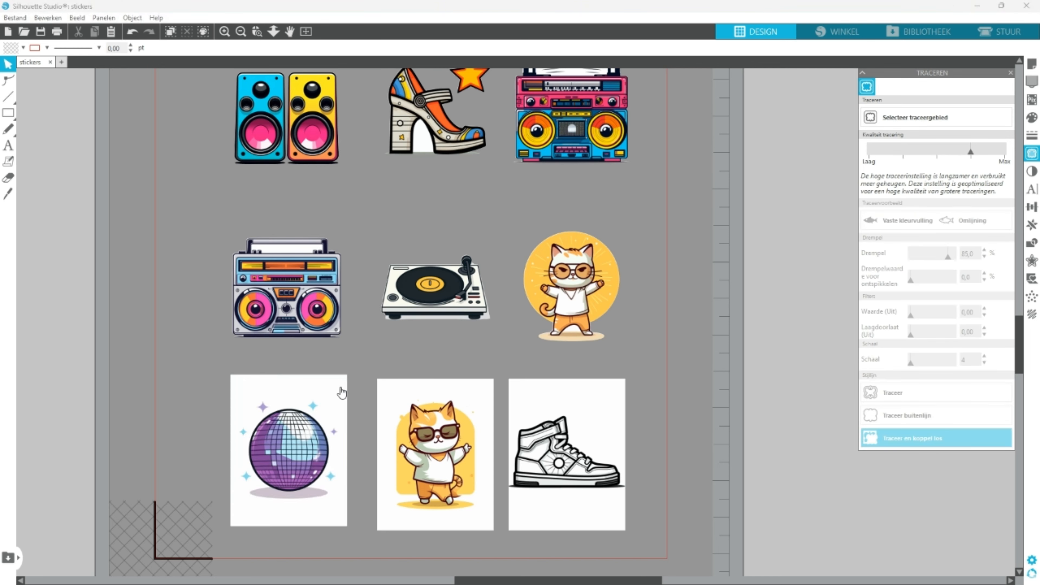
pyautogui.moveTo(342, 392); pyautogui.dragTo(828, 358)
pyautogui.press('Delete')
# Step: Group the disco ball with its surrounding sparkles into one object
pyautogui.click(314, 461)
pyautogui.rightClick(335, 480)
pyautogui.click(352, 388)
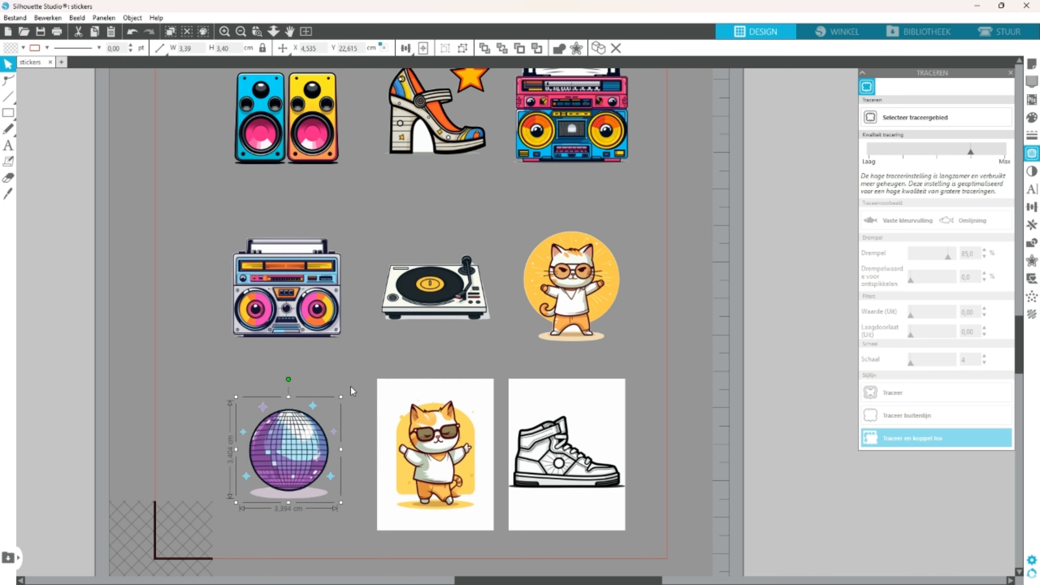
# Step: Trace and detach the cat on the yellow square with a threshold of 88% and scale 6, and delete its white background
pyautogui.click(915, 118)
pyautogui.moveTo(384, 392); pyautogui.dragTo(488, 518)
pyautogui.moveTo(931, 256); pyautogui.dragTo(951, 257)
pyautogui.moveTo(919, 363); pyautogui.dragTo(912, 362)
pyautogui.click(909, 438)
pyautogui.moveTo(476, 395); pyautogui.dragTo(805, 377)
pyautogui.press('Delete')
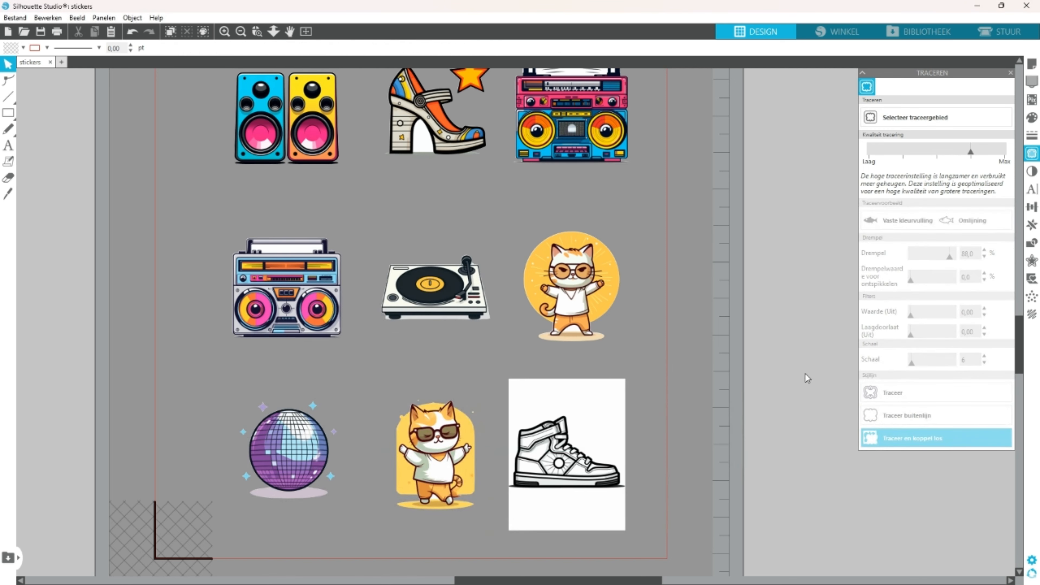
# Step: Trace and detach the high-top sneaker with a threshold of 90% and scale 4, and delete its white background
pyautogui.click(882, 120)
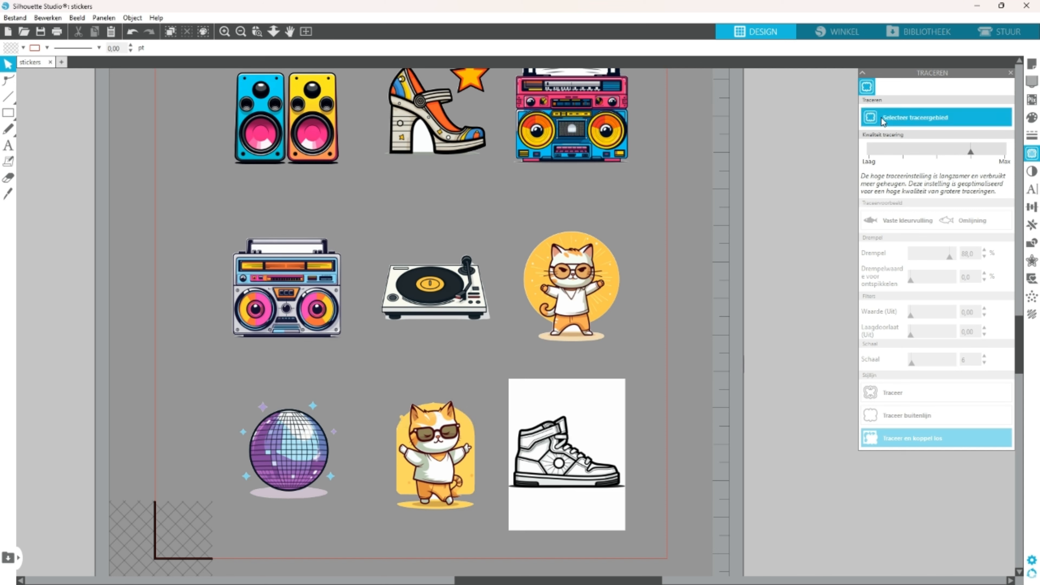
pyautogui.moveTo(504, 409); pyautogui.dragTo(630, 507)
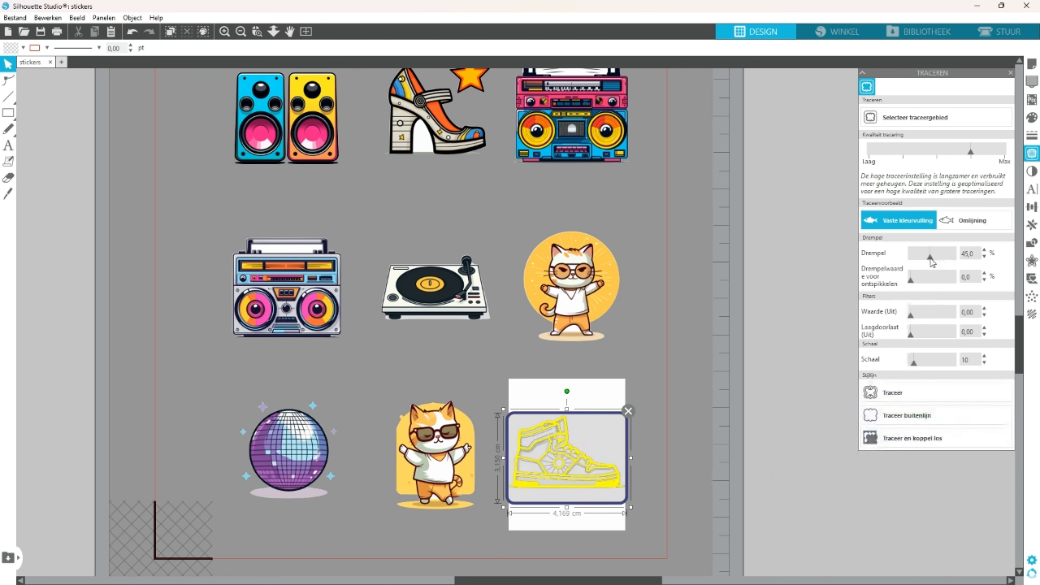
pyautogui.moveTo(930, 258); pyautogui.dragTo(950, 257)
pyautogui.moveTo(914, 363); pyautogui.dragTo(909, 362)
pyautogui.click(900, 438)
pyautogui.moveTo(605, 400); pyautogui.dragTo(836, 400)
pyautogui.press('Delete')
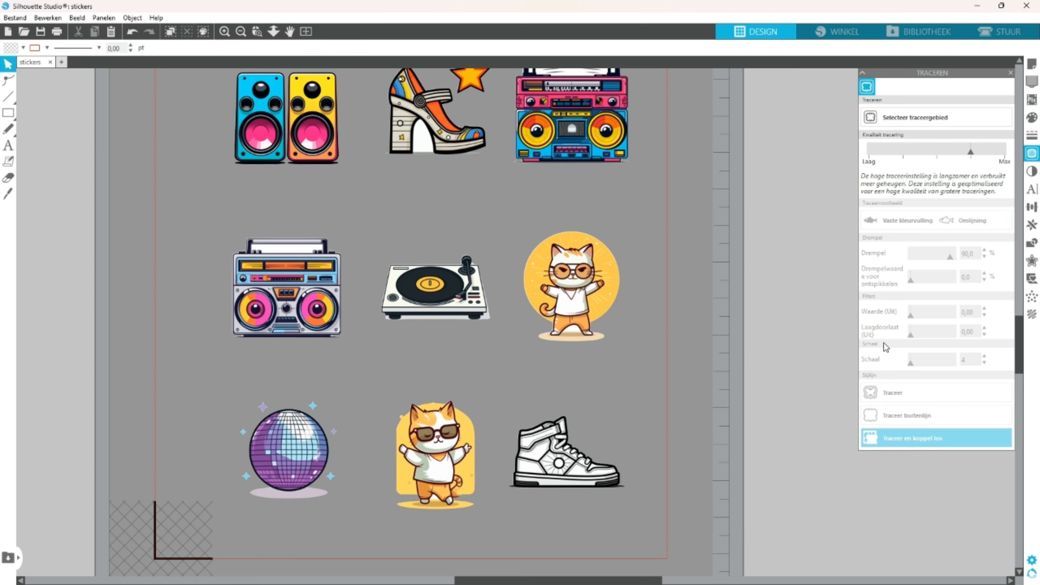
# Step: Group the high-heeled shoe with its loose star into one object
pyautogui.scroll(-2, 884, 343)
pyautogui.scroll(3, 793, 493)
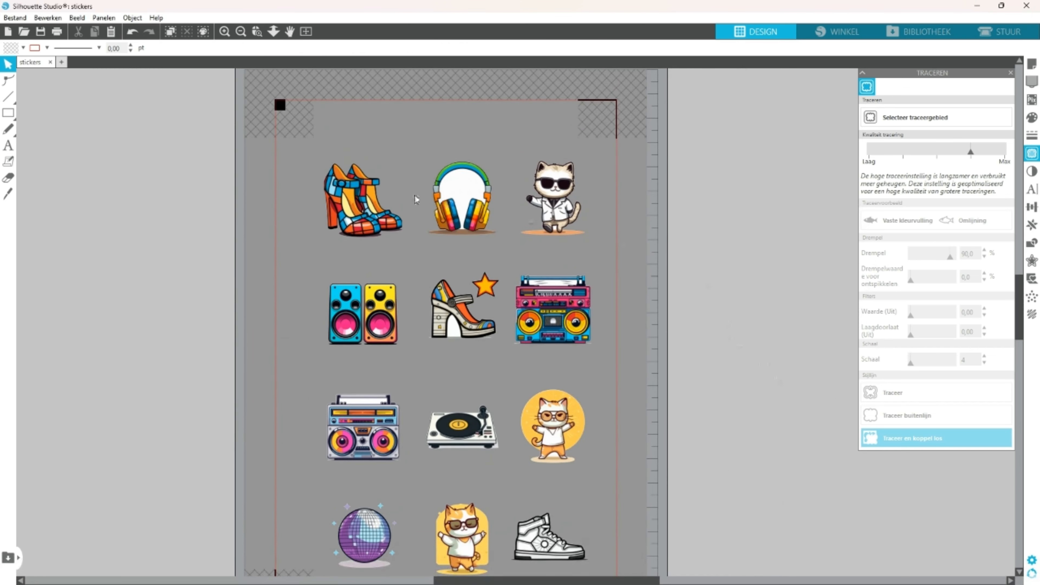
pyautogui.scroll(-2, 654, 293)
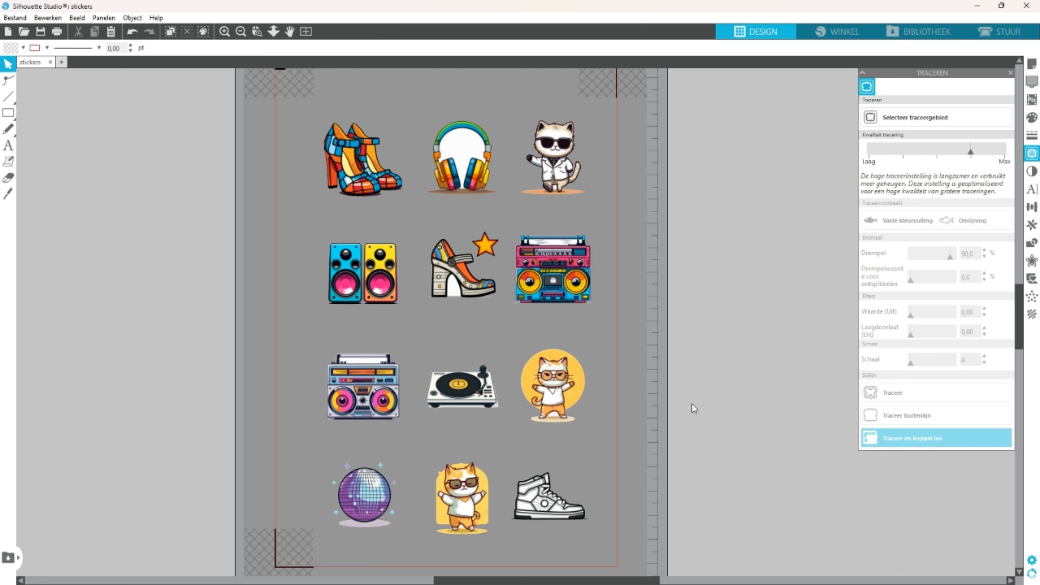
pyautogui.scroll(2, 687, 397)
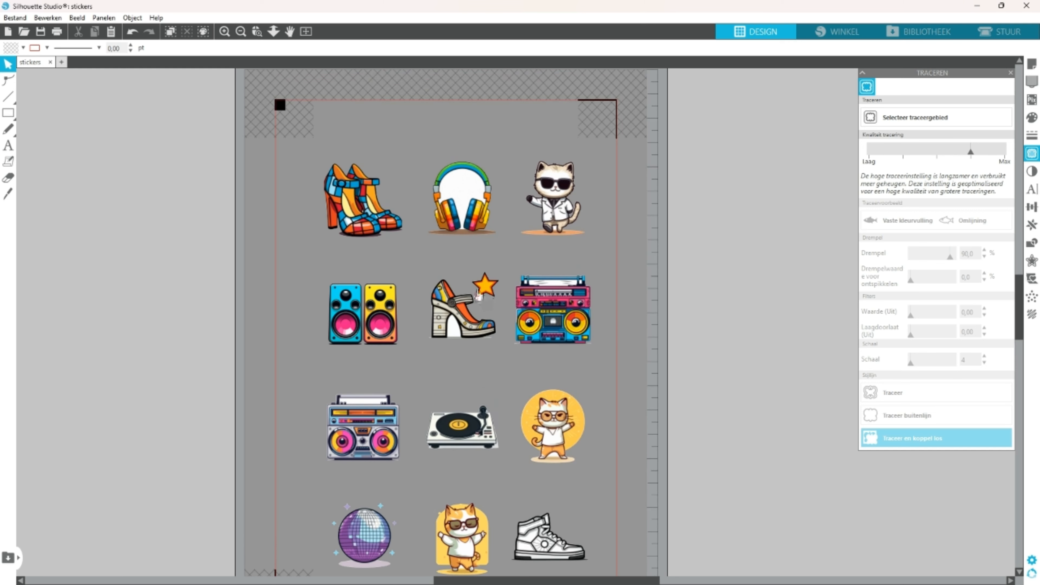
pyautogui.click(479, 294)
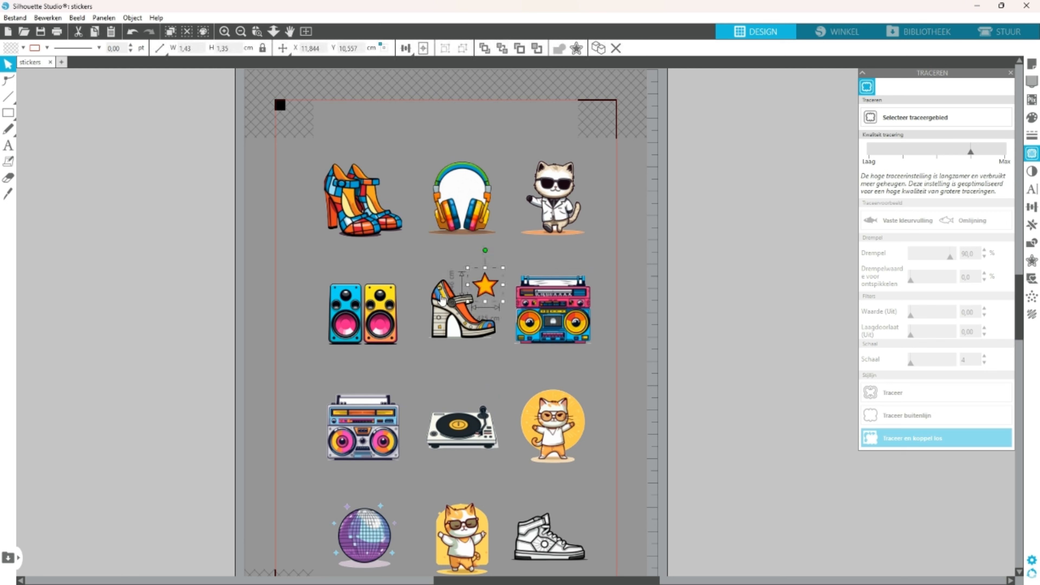
pyautogui.click(417, 264)
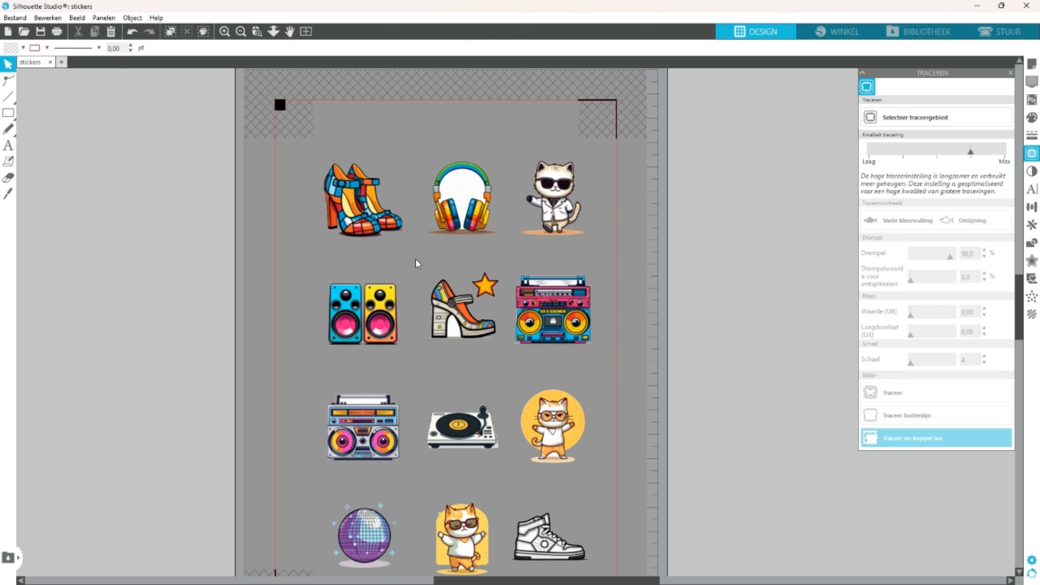
pyautogui.click(425, 269)
pyautogui.rightClick(490, 296)
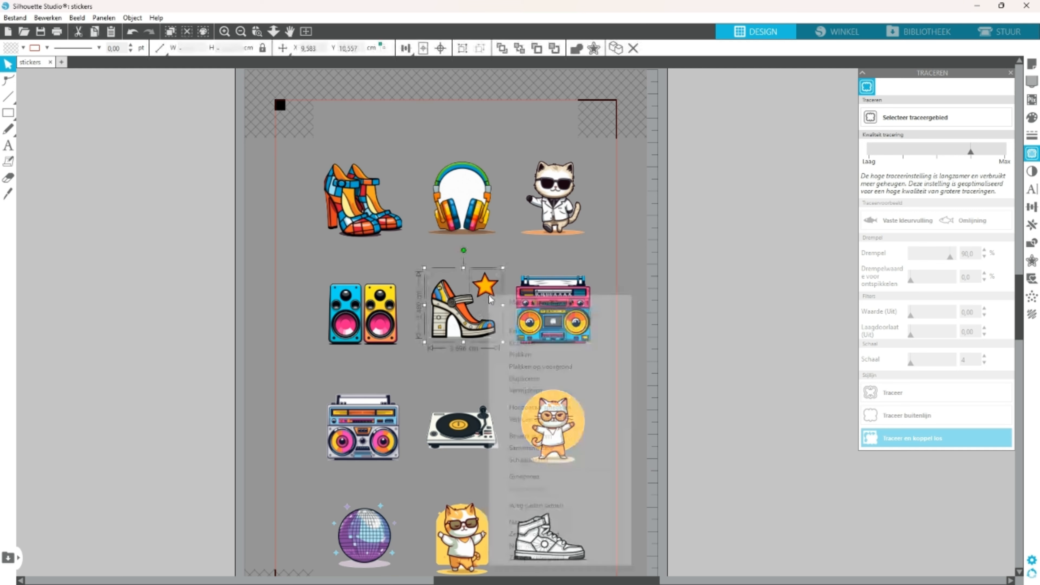
pyautogui.click(523, 476)
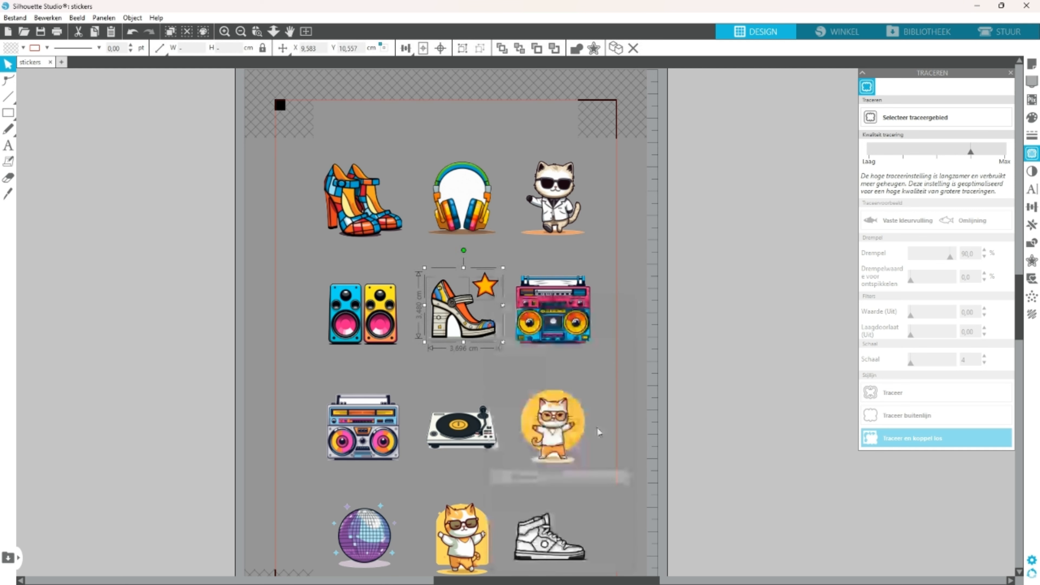
pyautogui.click(727, 353)
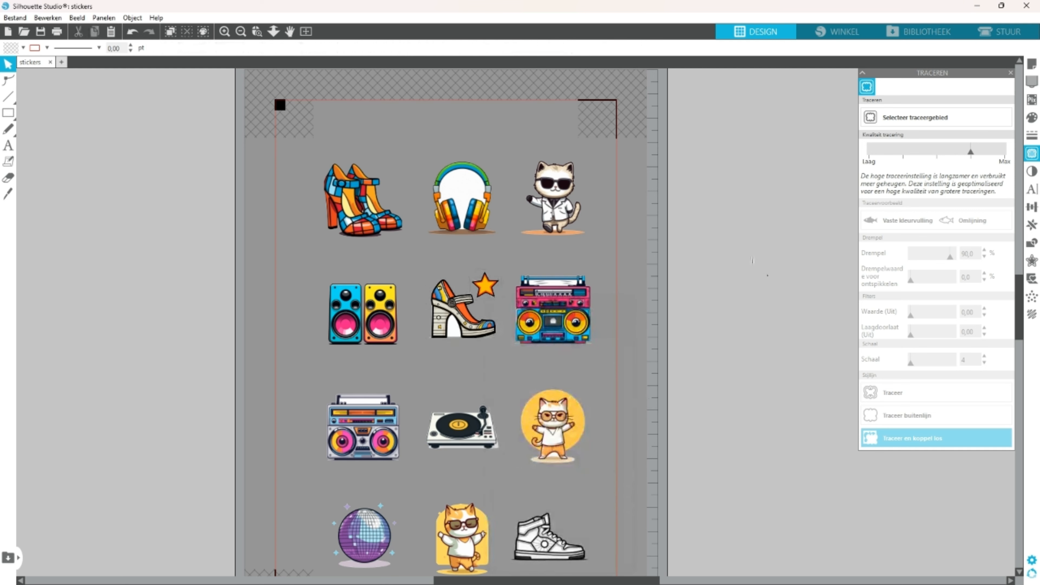
# Step: Set the page's media colour to white and check the designs across the sheet
pyautogui.click(1032, 63)
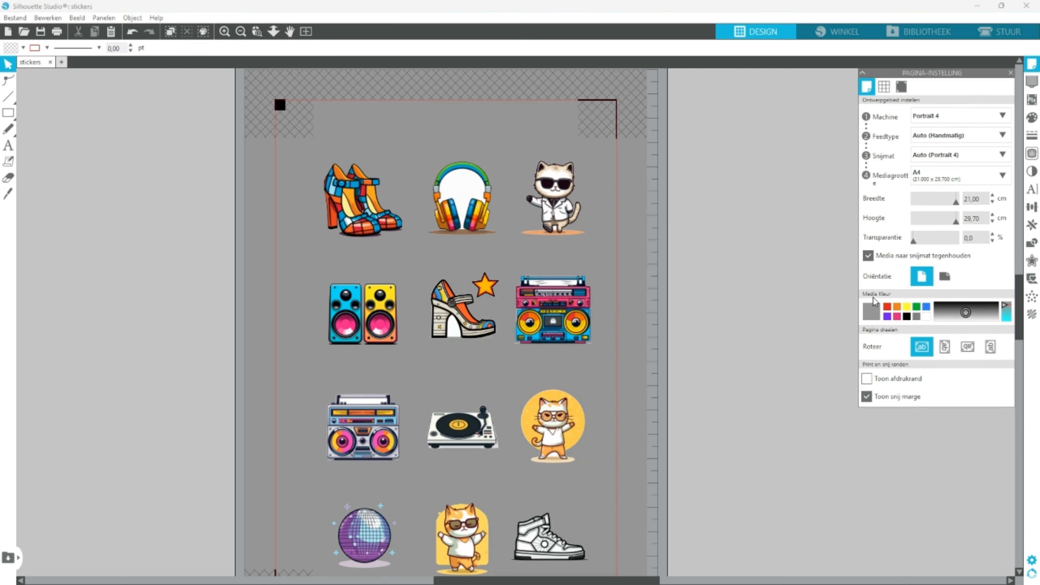
pyautogui.click(927, 319)
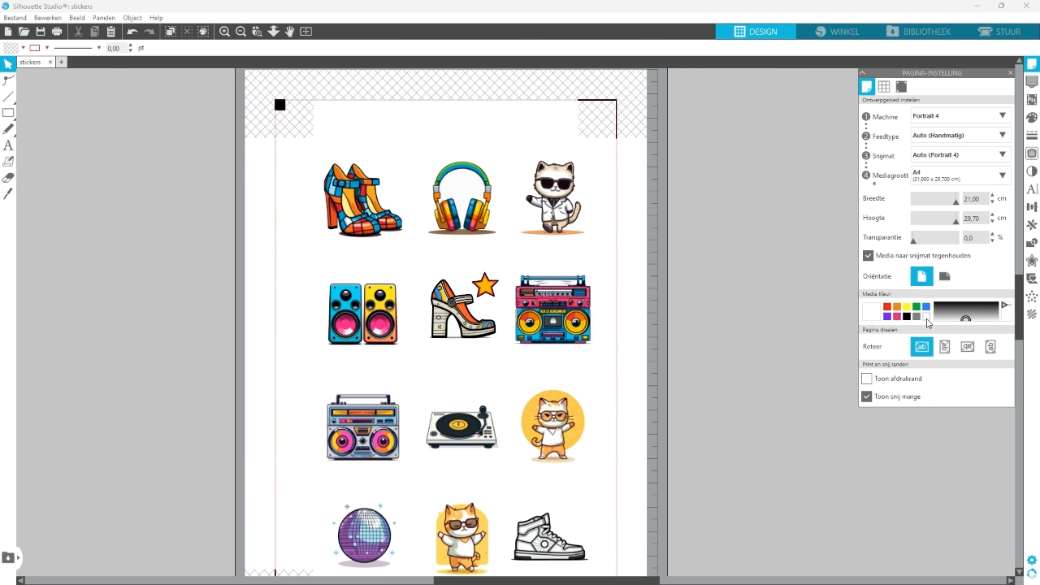
pyautogui.scroll(-5, 308, 169)
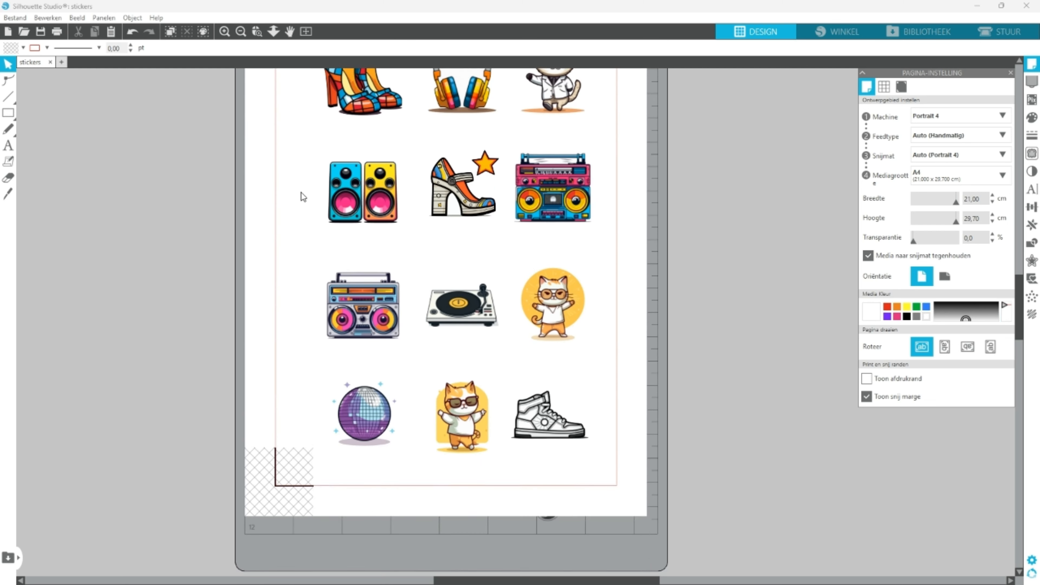
pyautogui.scroll(7, 306, 321)
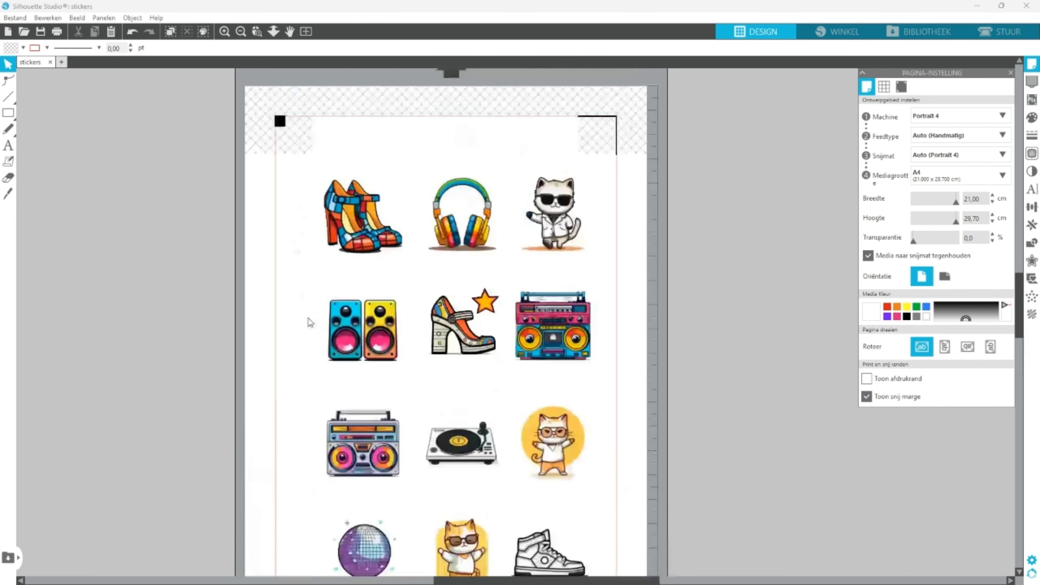
pyautogui.scroll(-4, 300, 275)
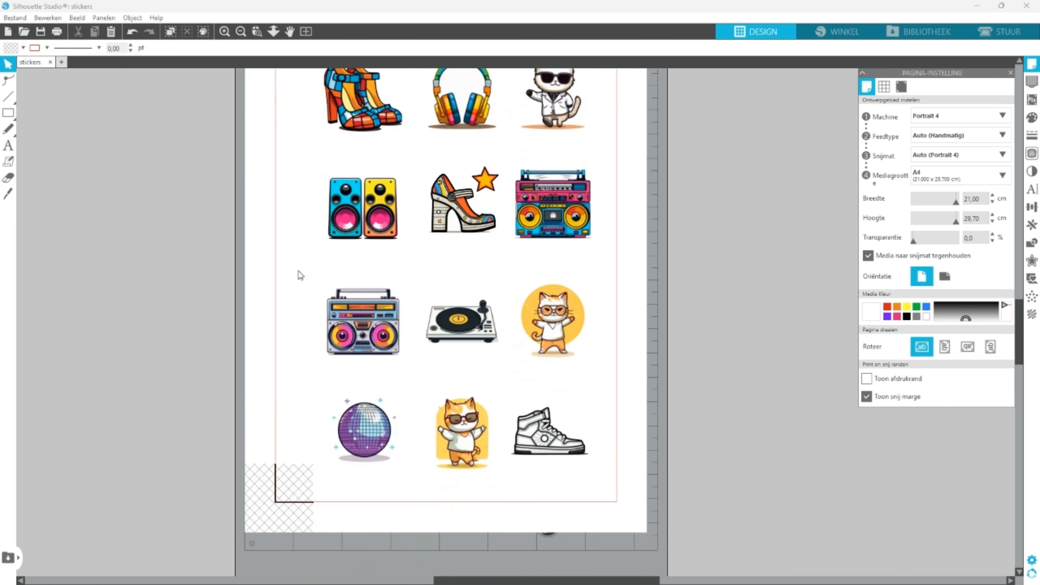
pyautogui.scroll(4, 300, 276)
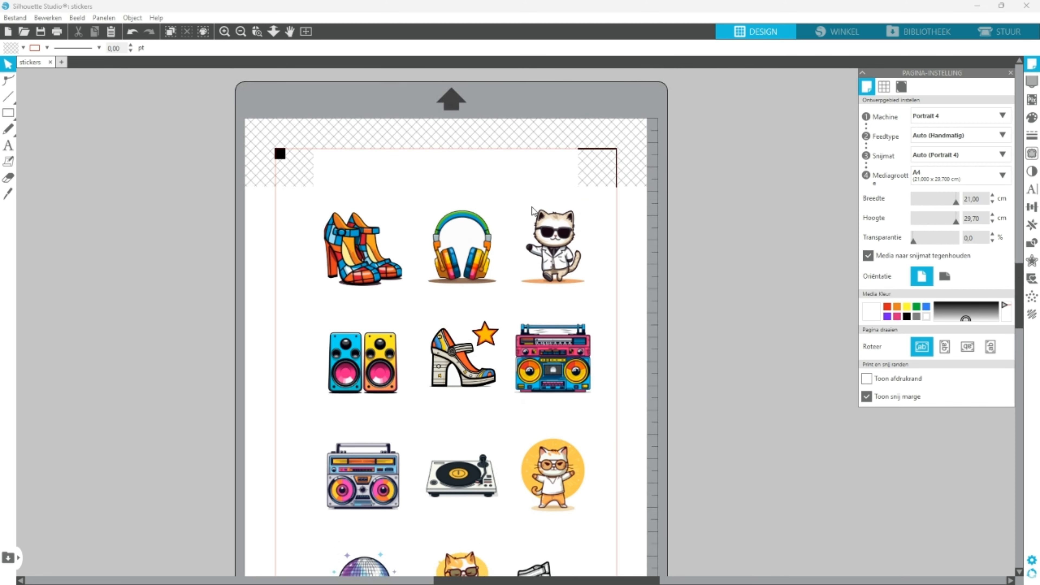
# Step: Try pink and grey as the media colour, and set it back to white
pyautogui.click(896, 317)
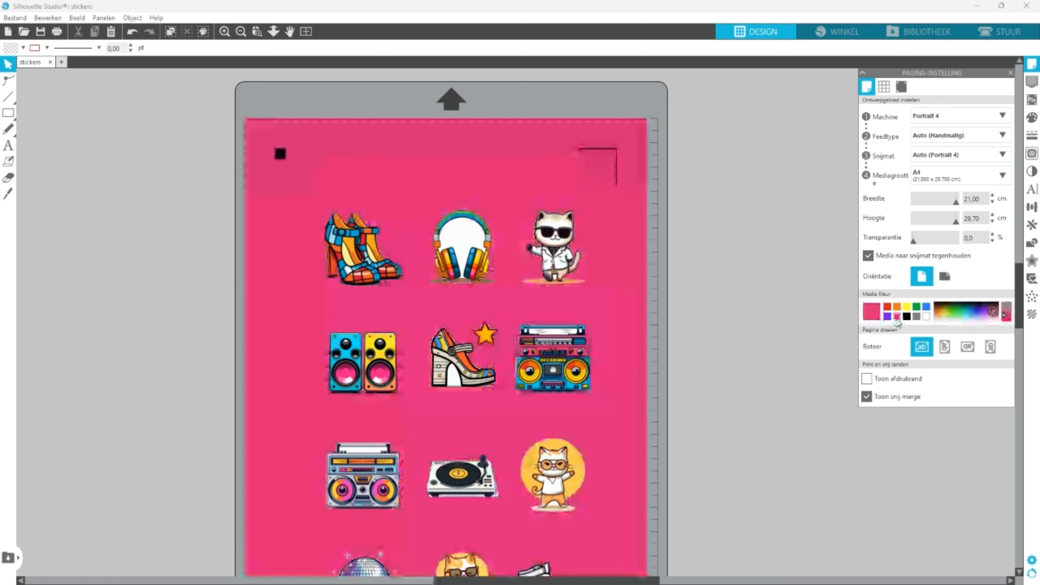
pyautogui.click(917, 317)
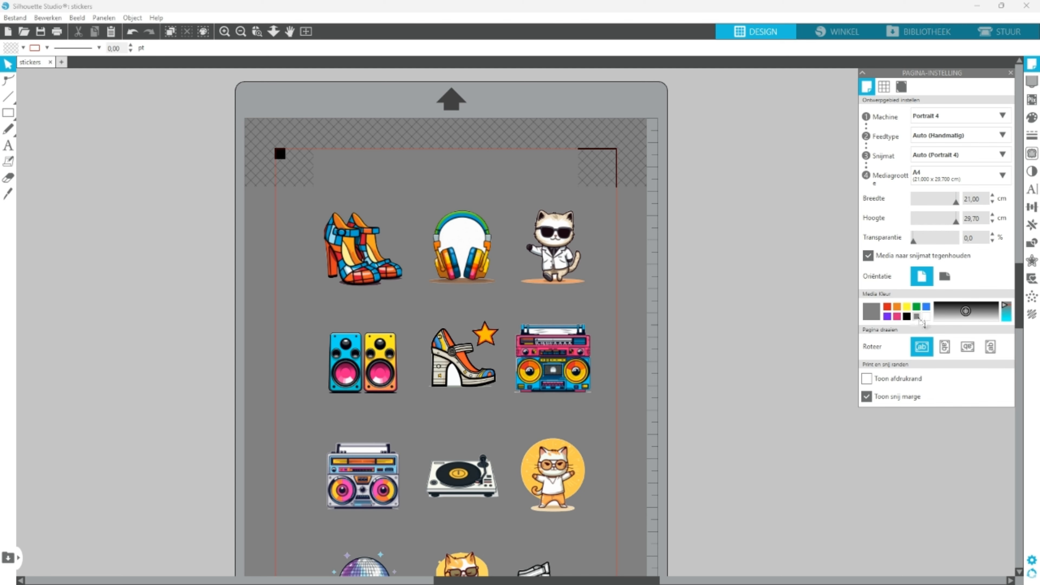
pyautogui.click(926, 317)
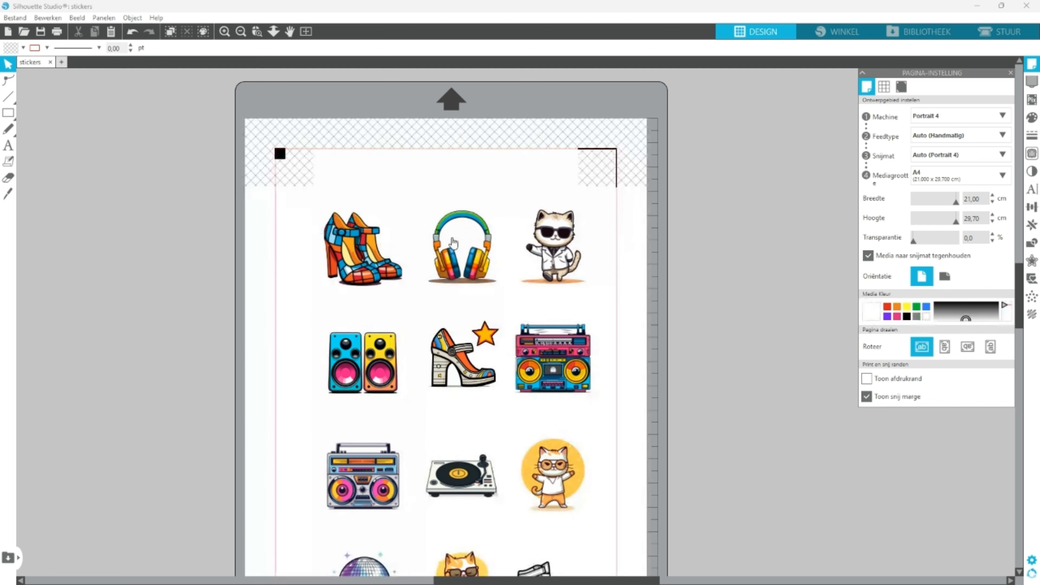
# Step: Create a rounded 0.254 cm offset around the pair of heeled sandals and colour its line green
pyautogui.click(359, 254)
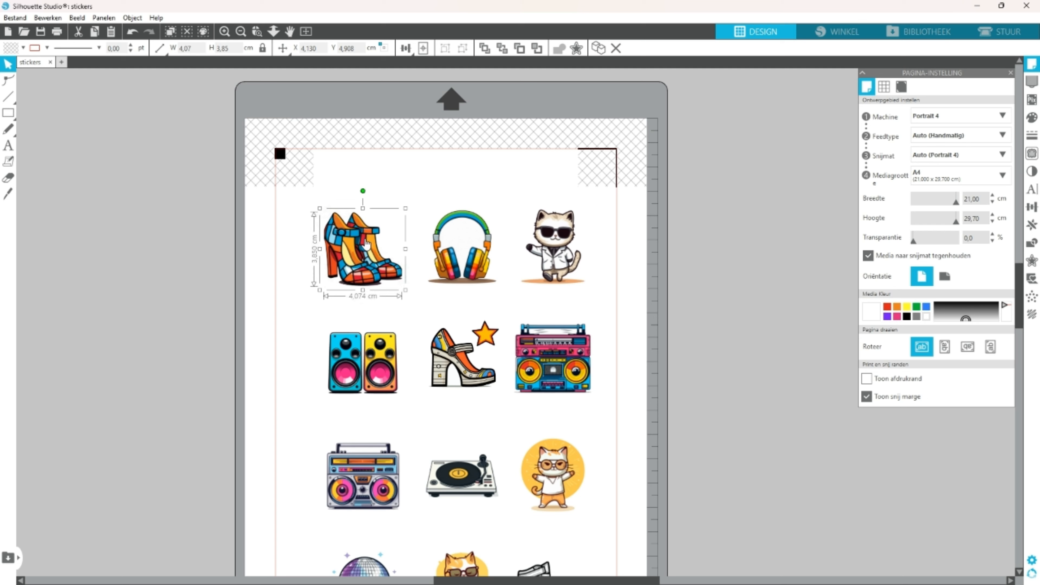
pyautogui.click(1031, 261)
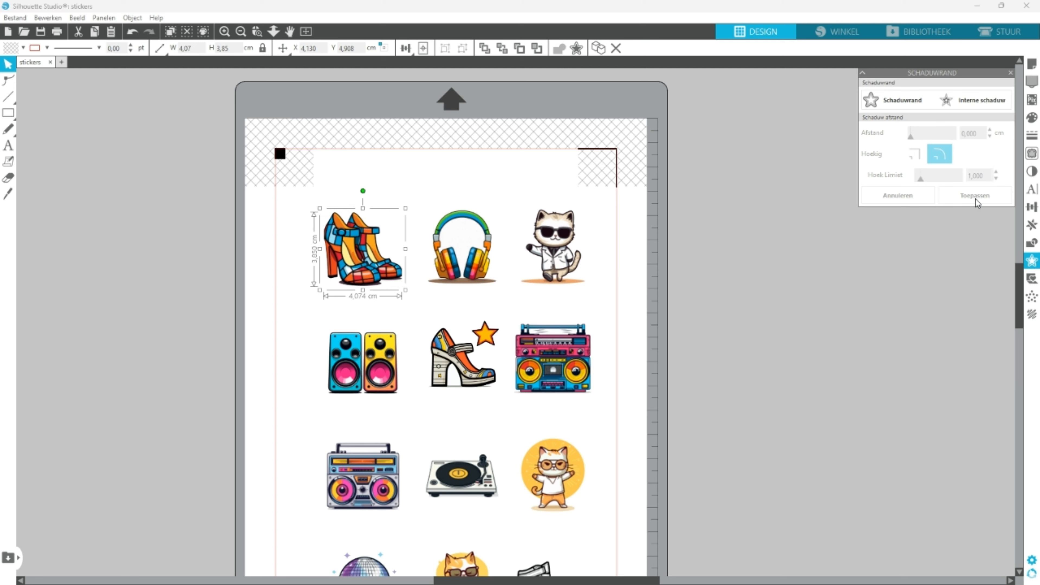
pyautogui.click(879, 101)
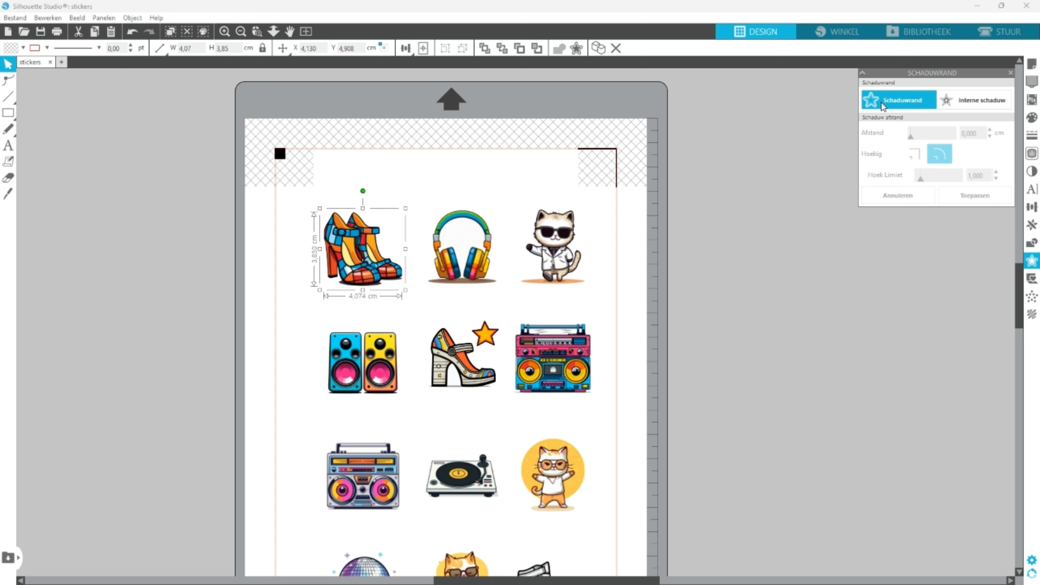
pyautogui.click(880, 102)
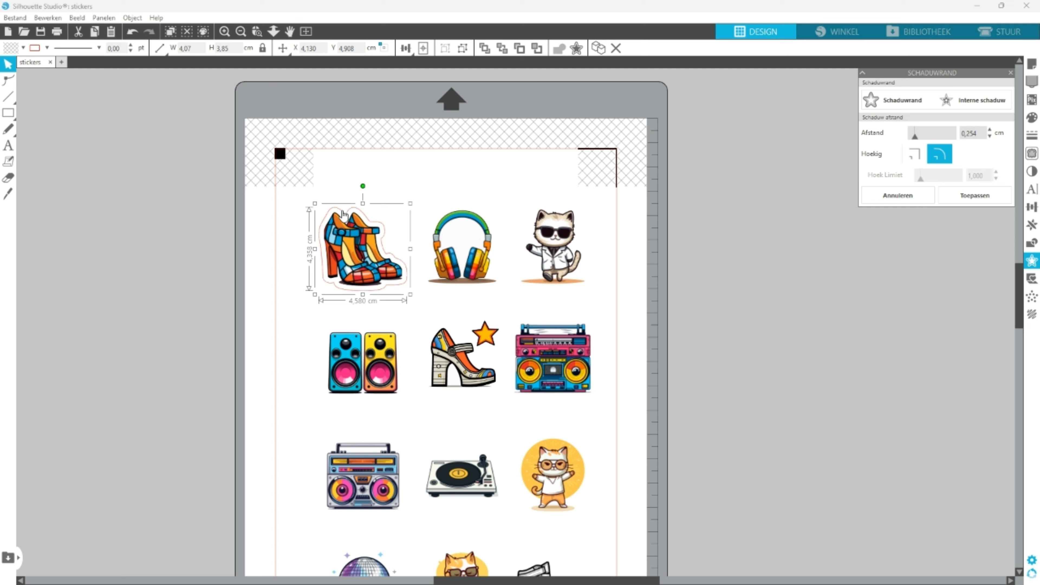
pyautogui.click(47, 48)
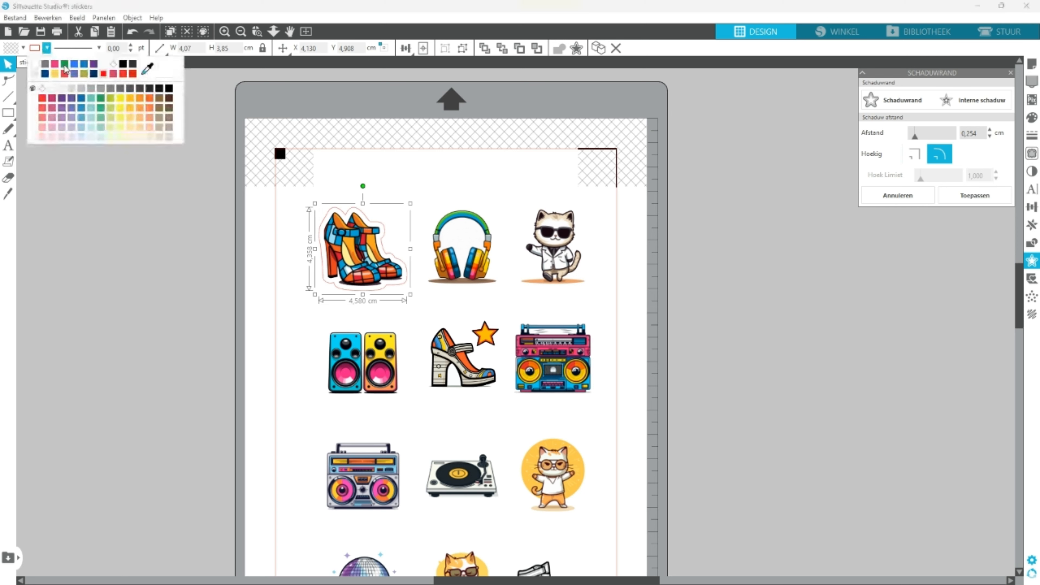
pyautogui.click(71, 76)
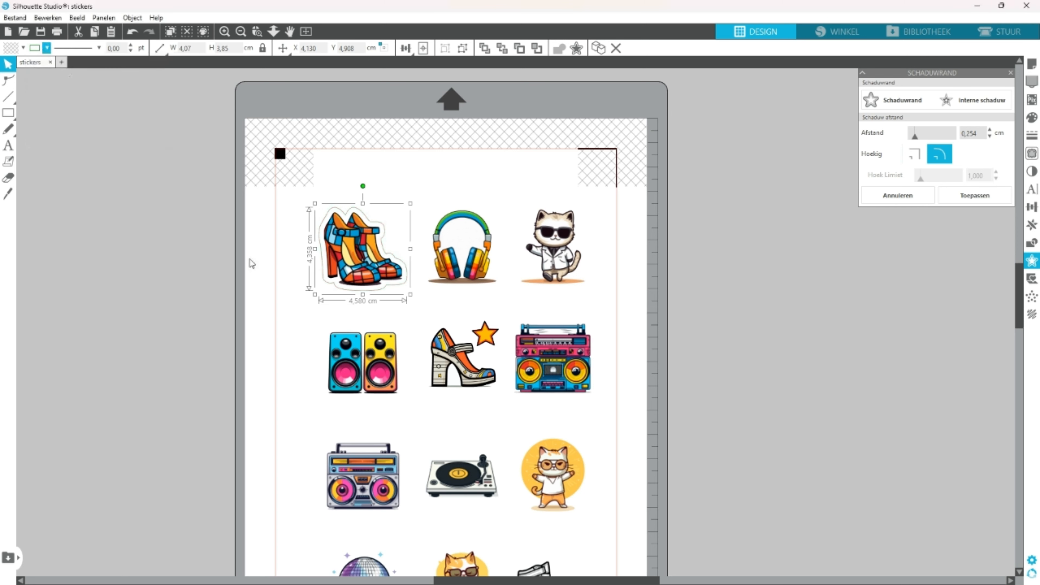
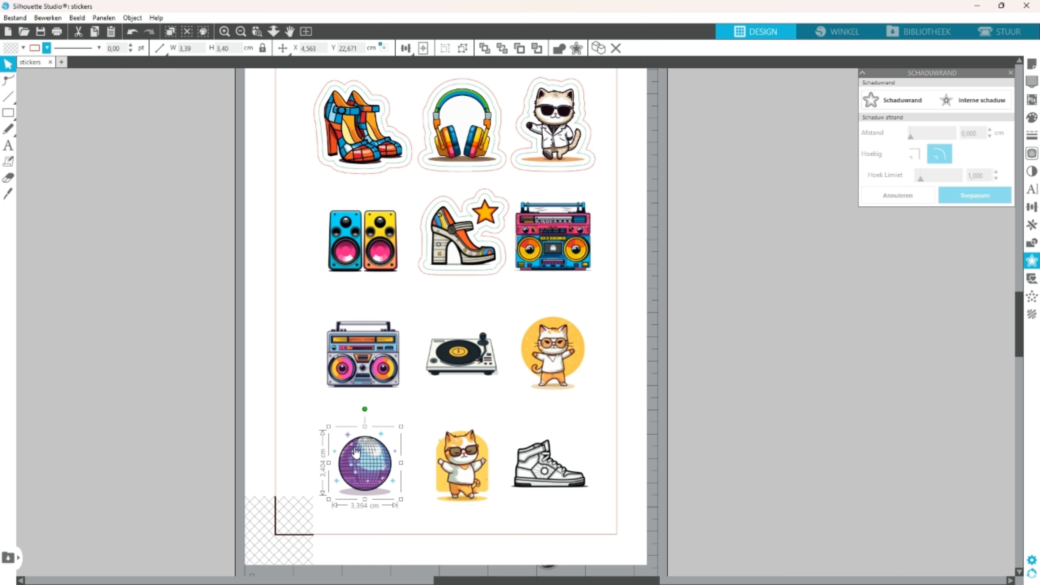
# Step: Add two successive 0.254 cm offsets around the disco ball, colouring the inner outline green
pyautogui.click(892, 100)
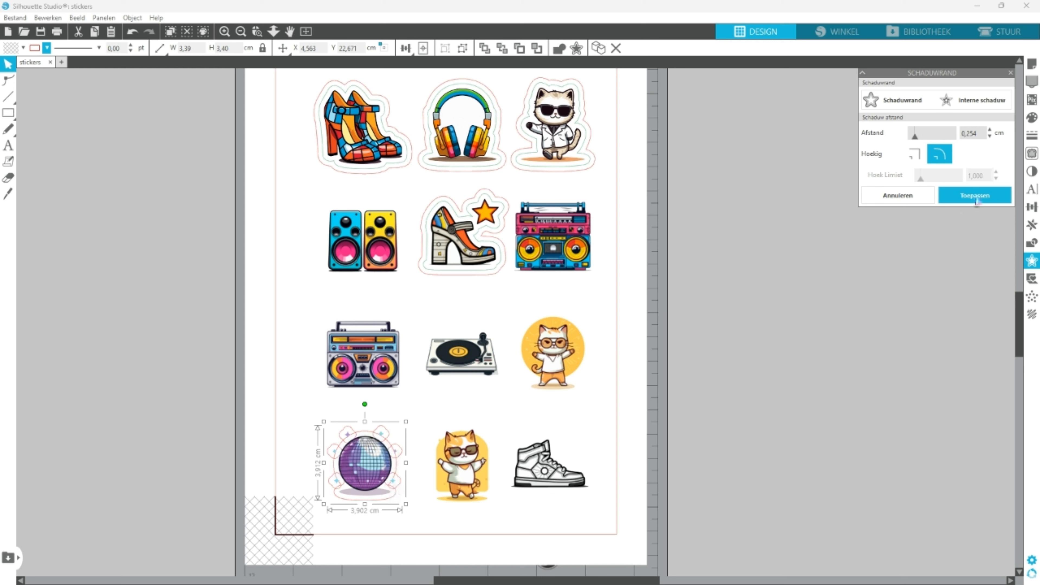
pyautogui.click(977, 197)
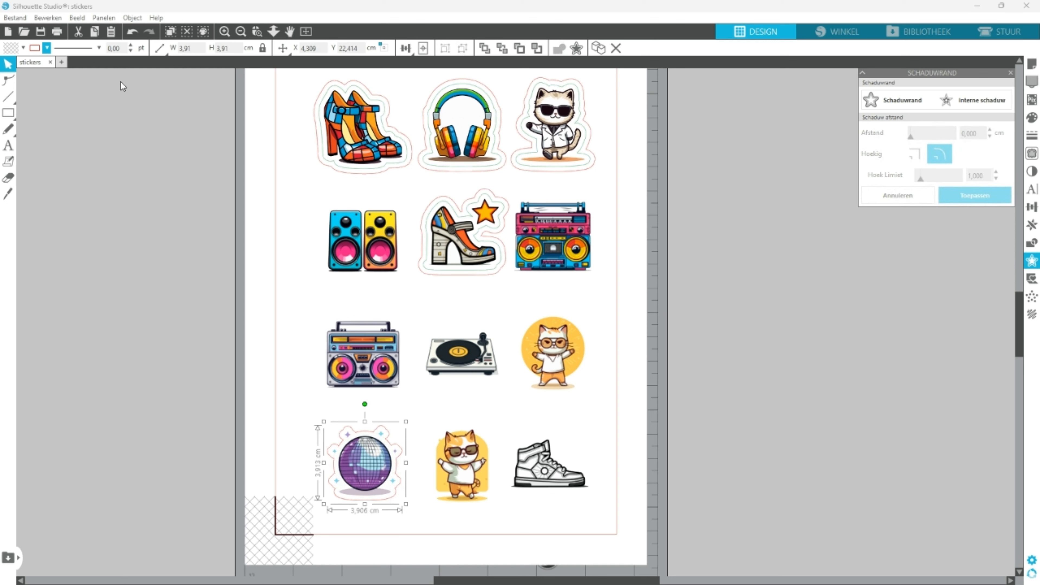
pyautogui.click(45, 51)
pyautogui.click(41, 66)
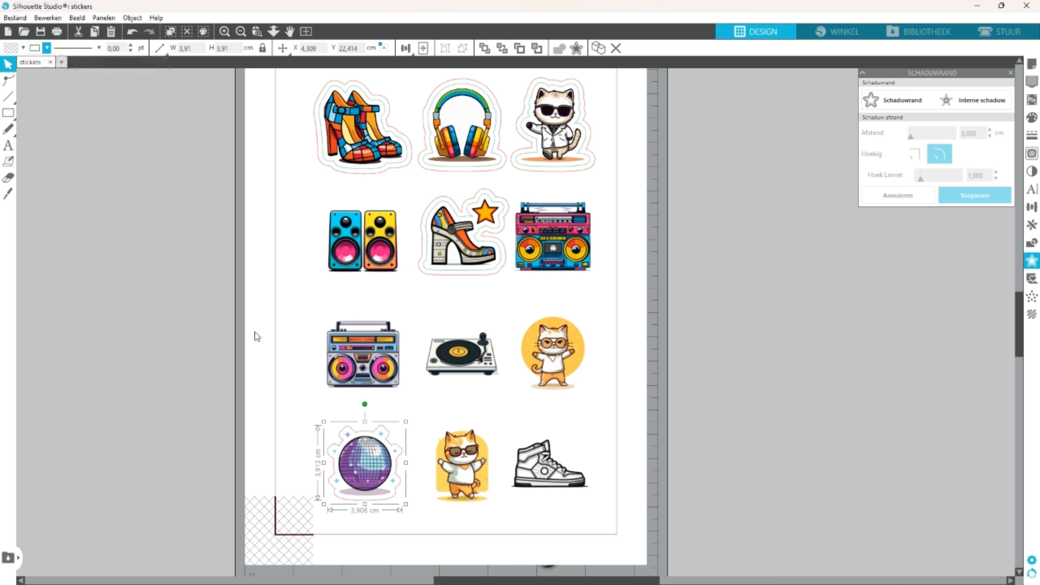
pyautogui.click(892, 100)
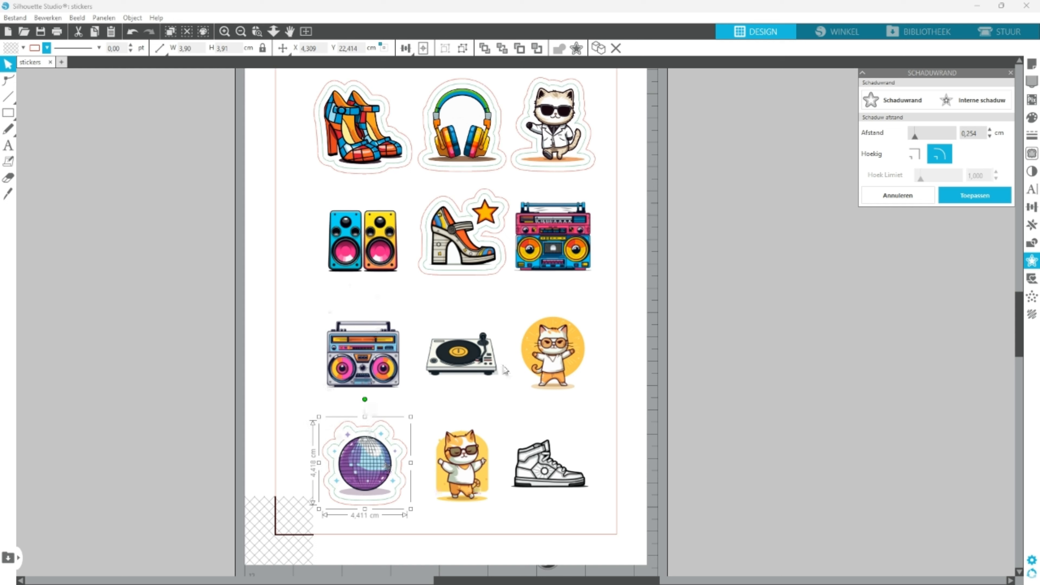
# Step: Add two successive 0.254 cm offsets around the pair of speakers, with the inner outline in green
pyautogui.click(363, 238)
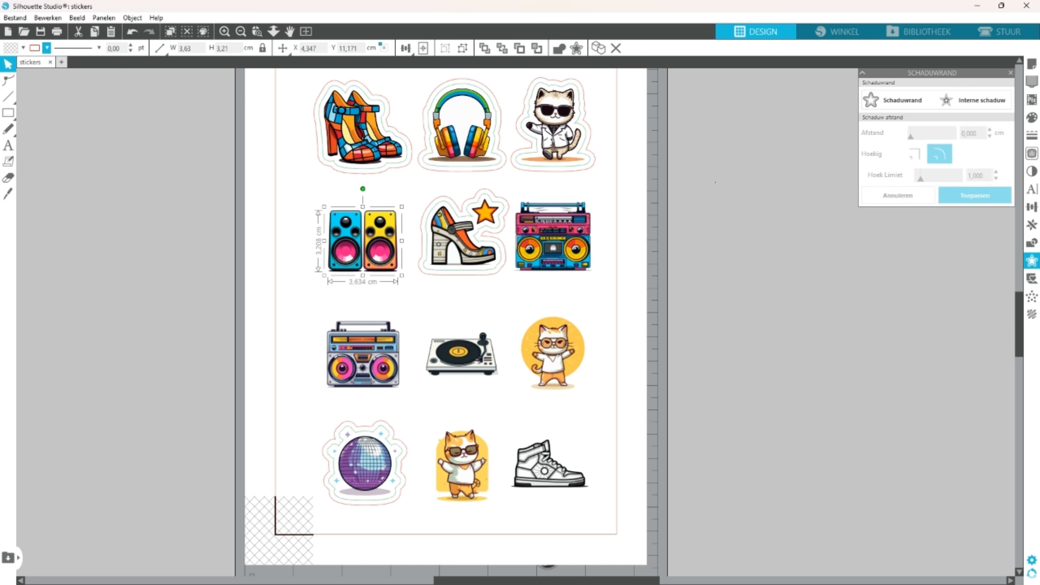
pyautogui.click(897, 100)
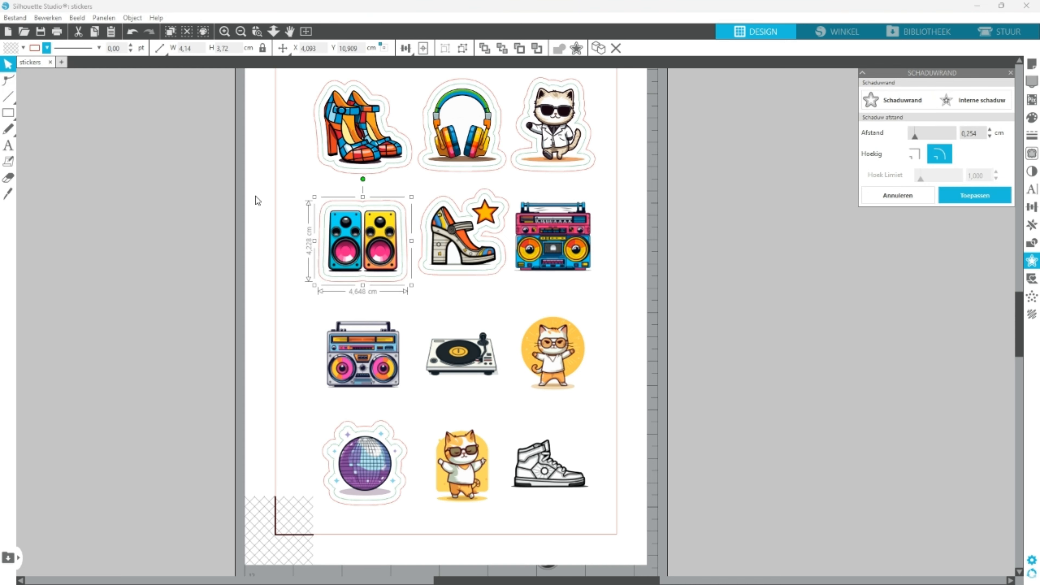
pyautogui.click(975, 195)
# Step: Group the speakers with their outlines, and do the same for the heeled shoe with the star
pyautogui.moveTo(205, 209); pyautogui.dragTo(350, 247)
pyautogui.rightClick(351, 248)
pyautogui.click(375, 431)
pyautogui.click(500, 180)
pyautogui.click(492, 195)
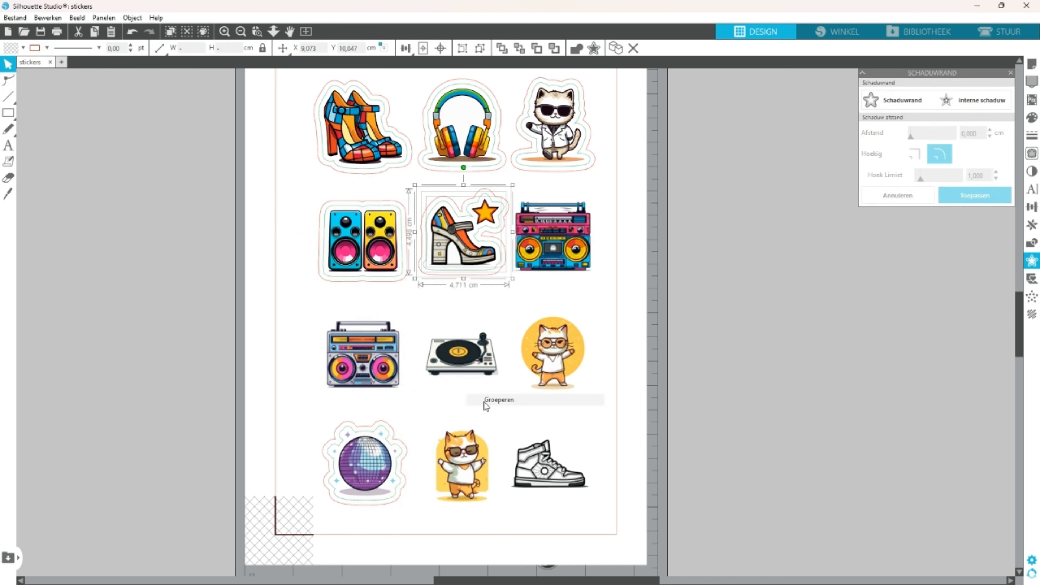
# Step: Create a green 0.254 cm offset around the pink boombox and shift both slightly away from the heeled shoe
pyautogui.click(908, 104)
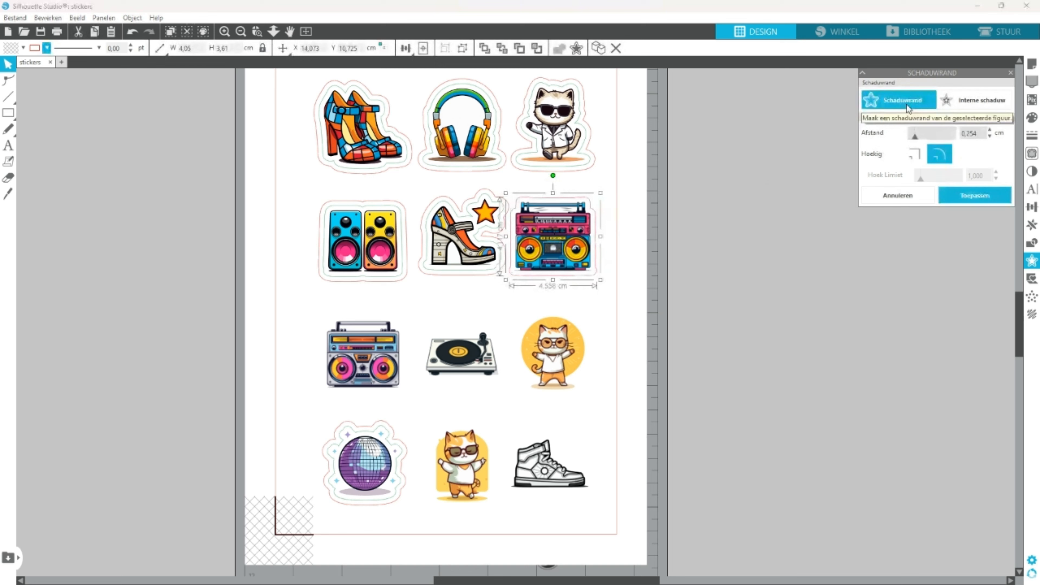
pyautogui.click(975, 195)
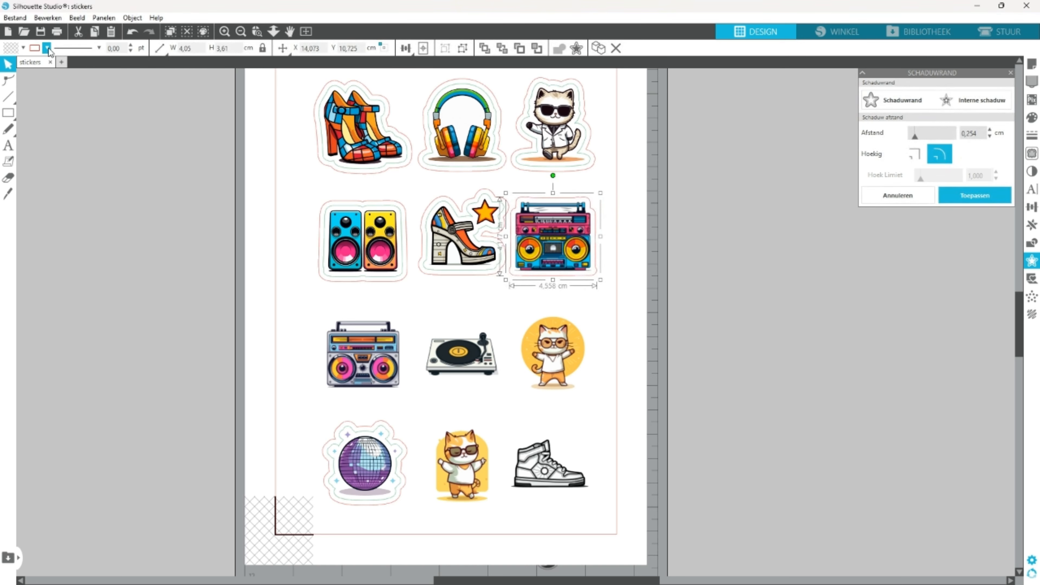
pyautogui.click(718, 230)
pyautogui.moveTo(718, 230); pyautogui.dragTo(579, 244)
pyautogui.click(621, 235)
pyautogui.click(606, 234)
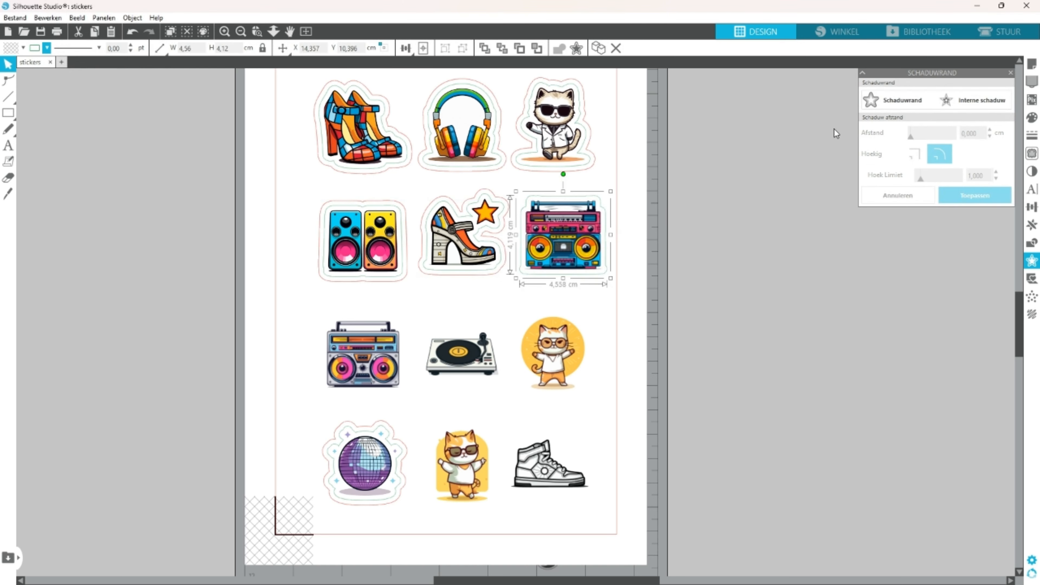
# Step: Add a second 0.254 cm offset outside the pink boombox's green outline and group the boombox with both outlines
pyautogui.click(897, 101)
pyautogui.click(974, 195)
pyautogui.moveTo(755, 220); pyautogui.dragTo(528, 235)
pyautogui.rightClick(528, 235)
pyautogui.click(550, 418)
# Step: Add two successive 0.254 cm offsets around the grey boombox, with a green inner and a red outer outline
pyautogui.click(401, 374)
pyautogui.click(403, 377)
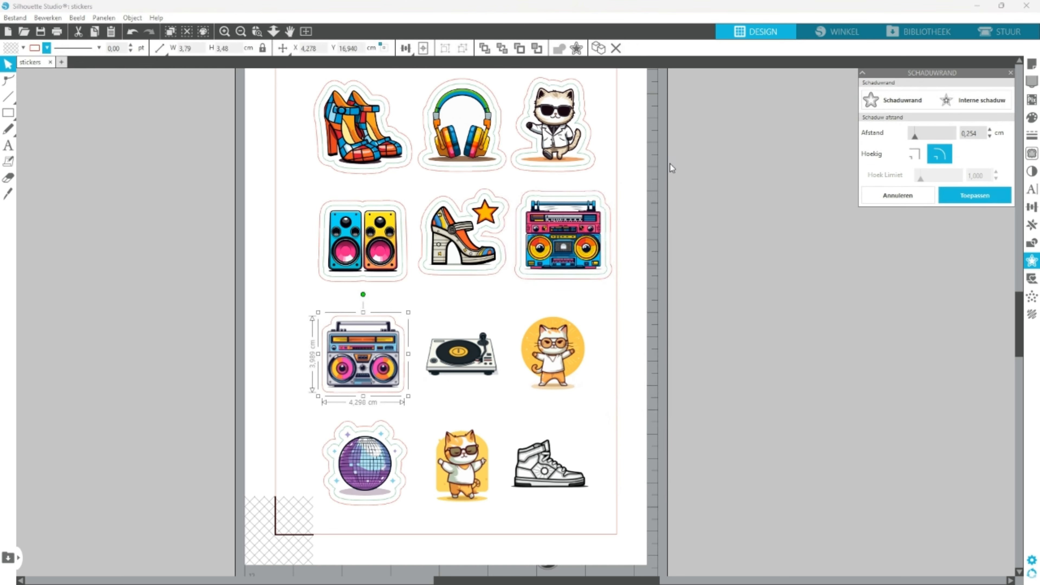
pyautogui.click(903, 100)
# Step: Group the grey boombox with both outlines and shift the group slightly up and to the left on the page
pyautogui.rightClick(341, 358)
pyautogui.click(364, 252)
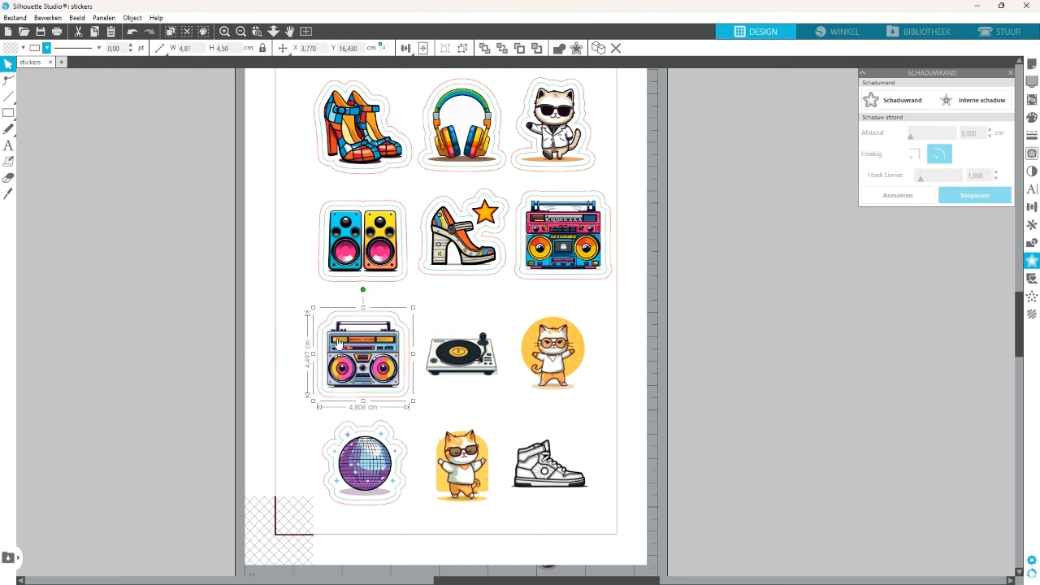
pyautogui.moveTo(360, 353); pyautogui.dragTo(348, 346)
# Step: Add a green inner and a red outer 0.254 cm offset around the turntable and group it with both outlines
pyautogui.click(460, 354)
pyautogui.click(897, 100)
pyautogui.click(900, 103)
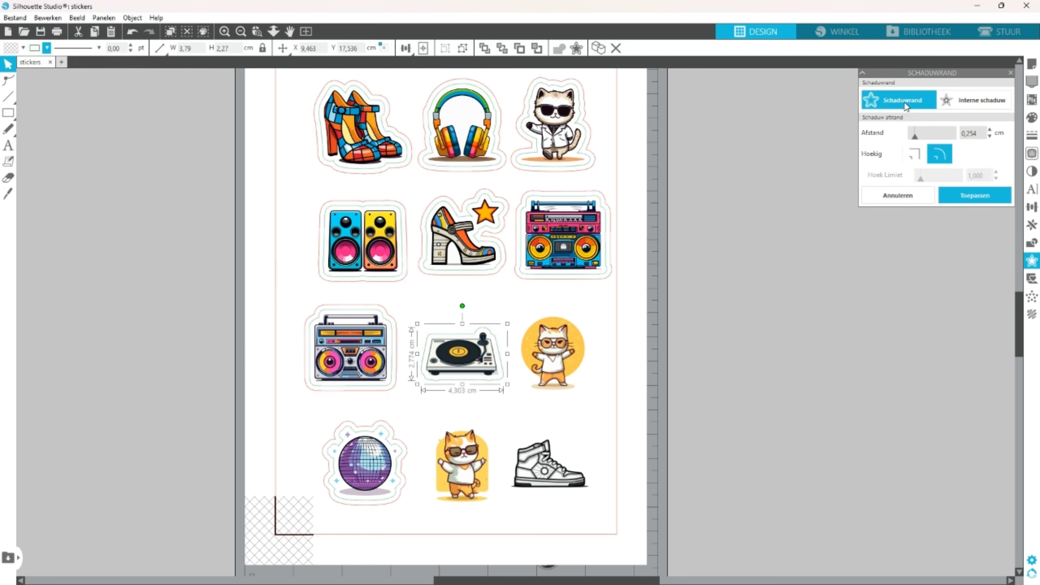
pyautogui.click(975, 196)
pyautogui.moveTo(484, 297); pyautogui.dragTo(465, 348)
pyautogui.rightClick(481, 346)
pyautogui.click(494, 255)
# Step: Shift the cat in the yellow circle slightly up and right and add green inner and red outer 0.254 cm offsets around it
pyautogui.click(553, 352)
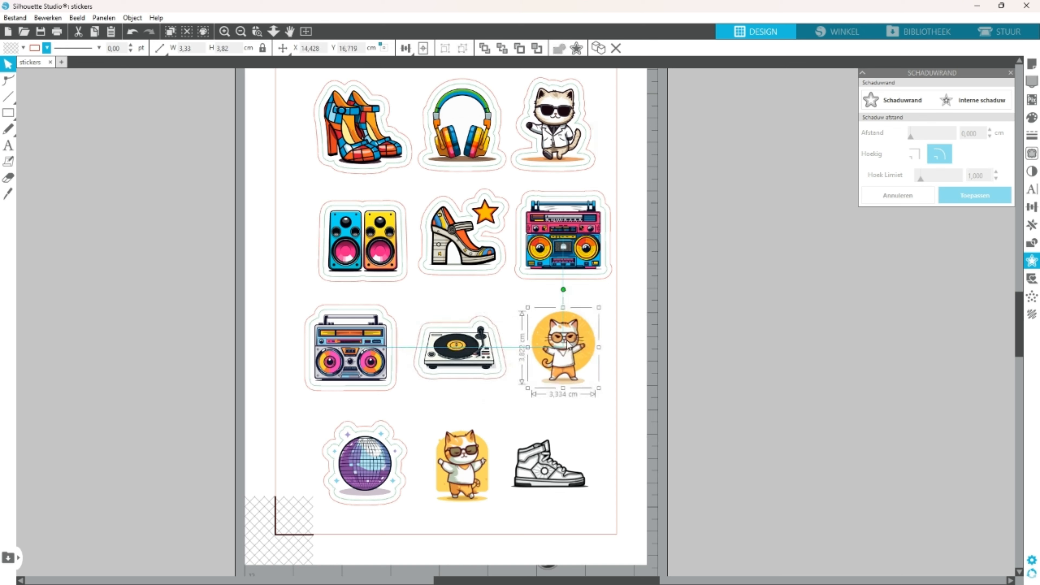
pyautogui.click(881, 103)
pyautogui.click(882, 105)
pyautogui.click(974, 196)
# Step: Group the cat in the yellow circle with both of its outlines
pyautogui.moveTo(526, 293); pyautogui.dragTo(534, 314)
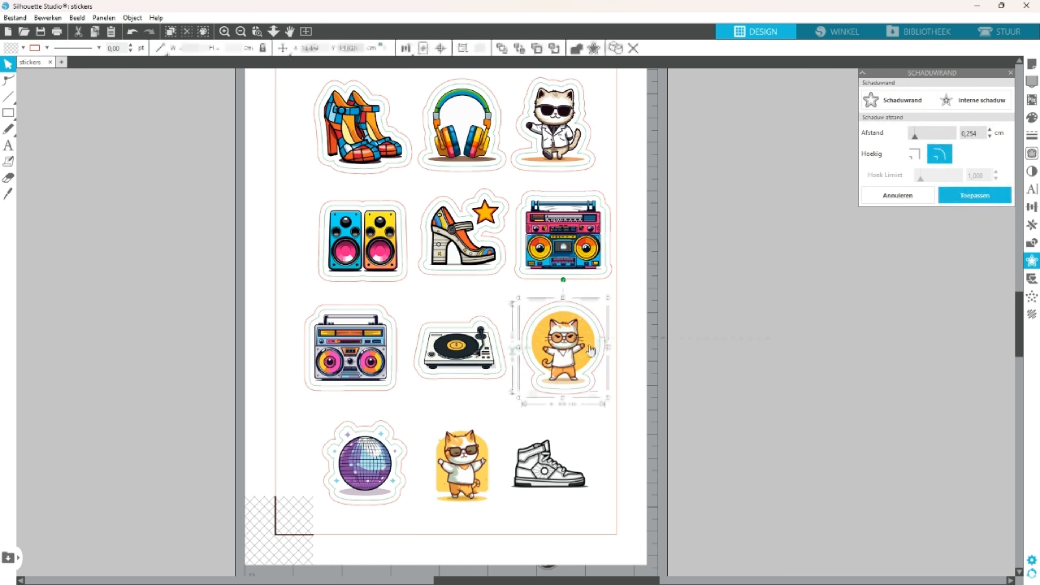
pyautogui.rightClick(534, 315)
pyautogui.click(569, 493)
pyautogui.click(572, 420)
# Step: Nudge the sneaker away from the orange sunglasses cat and add green inner and red outer 0.254 cm offsets around that cat
pyautogui.moveTo(550, 467); pyautogui.dragTo(560, 461)
pyautogui.moveTo(466, 470); pyautogui.dragTo(464, 468)
pyautogui.click(899, 102)
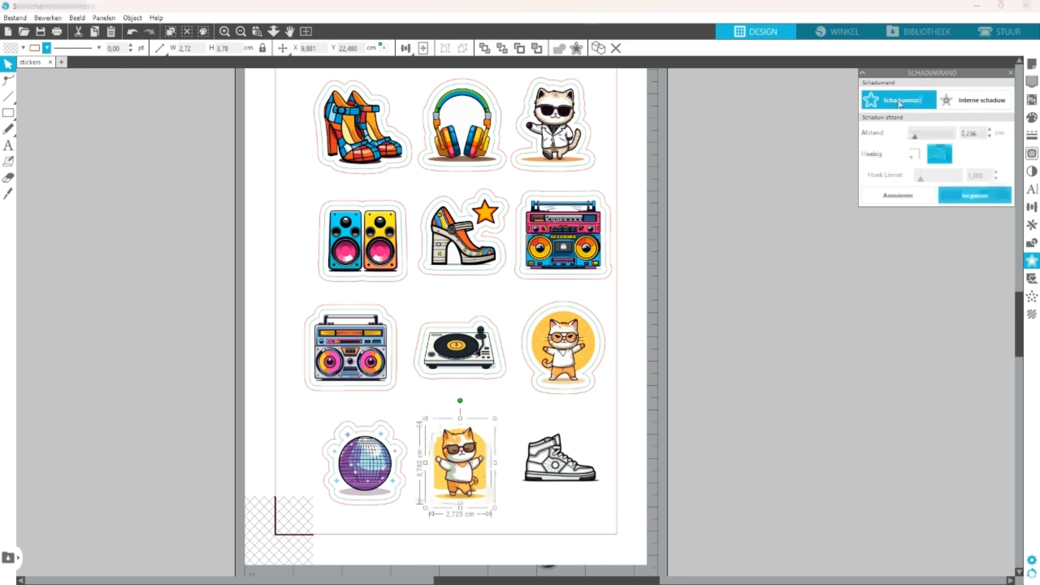
pyautogui.click(47, 48)
pyautogui.click(105, 96)
pyautogui.click(899, 102)
# Step: Group the orange sunglasses cat with both of its outlines
pyautogui.moveTo(508, 522); pyautogui.dragTo(450, 434)
pyautogui.rightClick(473, 437)
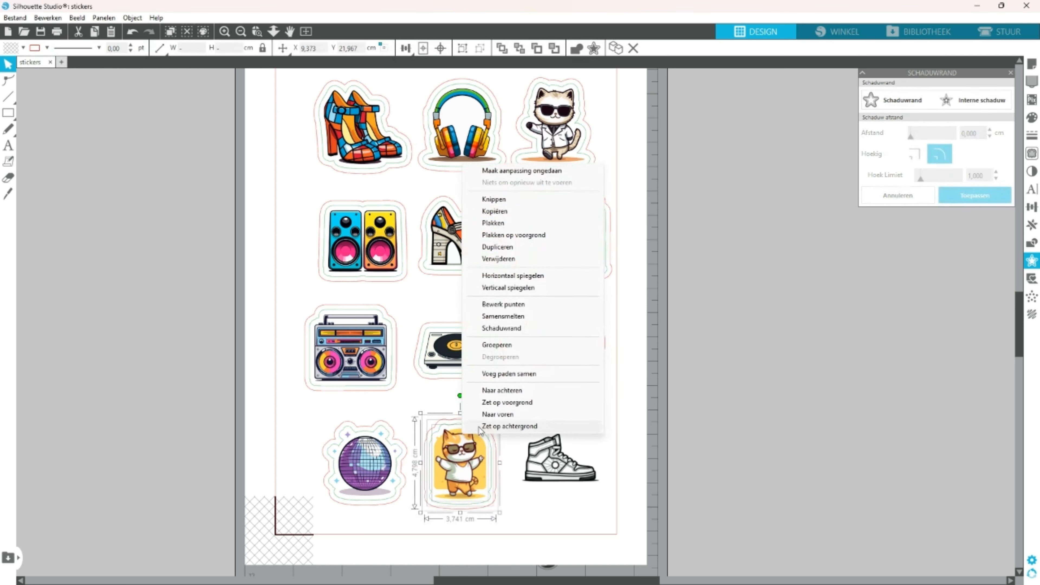
pyautogui.click(502, 347)
pyautogui.click(852, 439)
# Step: Add a green inner and a red outer 0.254 cm offset around the sneaker and group it with both outlines
pyautogui.click(560, 461)
pyautogui.click(880, 106)
pyautogui.click(47, 48)
pyautogui.click(35, 66)
pyautogui.click(882, 103)
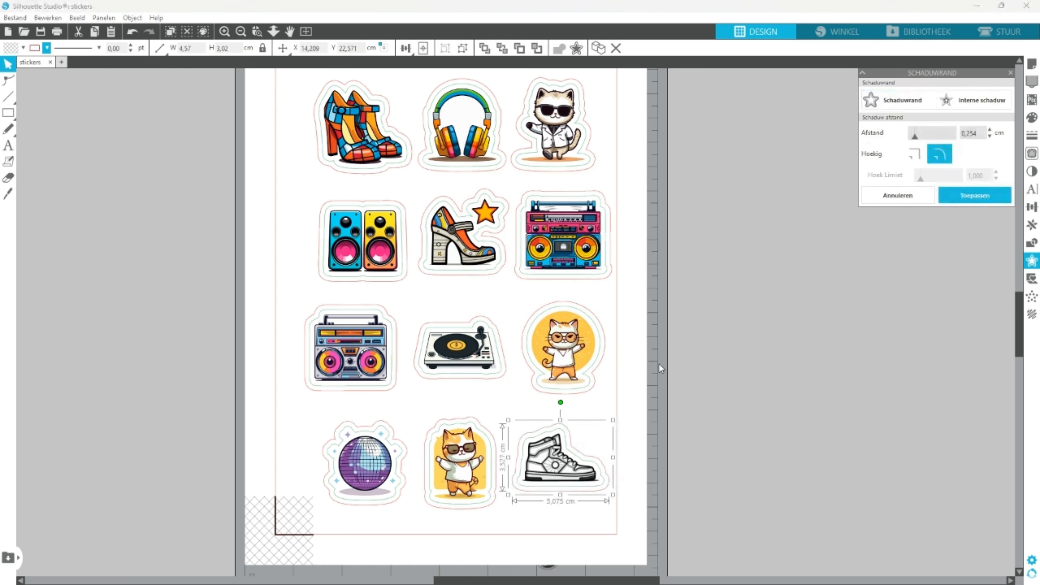
pyautogui.moveTo(627, 414); pyautogui.dragTo(581, 471)
pyautogui.rightClick(604, 471)
pyautogui.click(633, 381)
# Step: Shift the strappy heels, headphones, speakers, star shoe and pink boombox stickers slightly left to even out the spacing within the page border
pyautogui.moveTo(360, 138); pyautogui.dragTo(351, 137)
pyautogui.click(330, 189)
pyautogui.scroll(1, 330, 193)
pyautogui.moveTo(332, 194); pyautogui.dragTo(326, 194)
pyautogui.moveTo(445, 182); pyautogui.dragTo(439, 182)
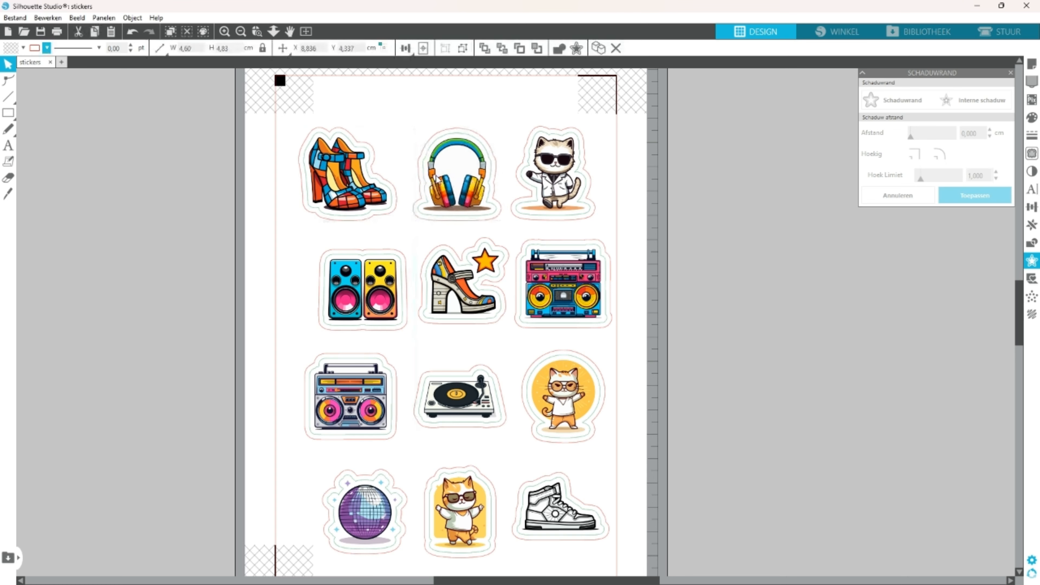
pyautogui.moveTo(352, 291); pyautogui.dragTo(332, 285)
pyautogui.moveTo(455, 282); pyautogui.dragTo(445, 283)
pyautogui.moveTo(563, 282); pyautogui.dragTo(559, 283)
pyautogui.click(463, 342)
pyautogui.scroll(-3, 384, 381)
pyautogui.scroll(3, 778, 324)
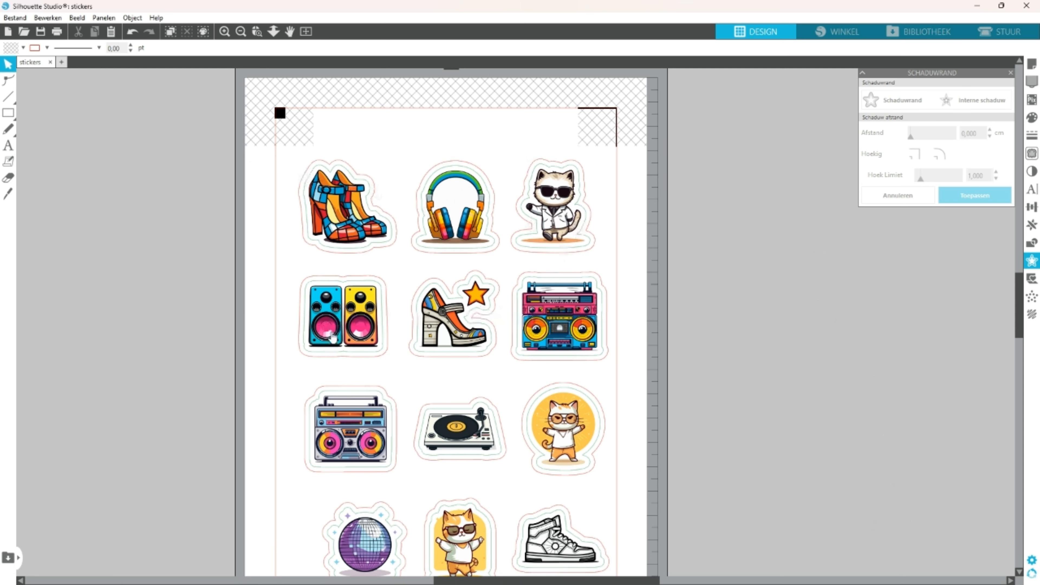
pyautogui.scroll(-2, 333, 337)
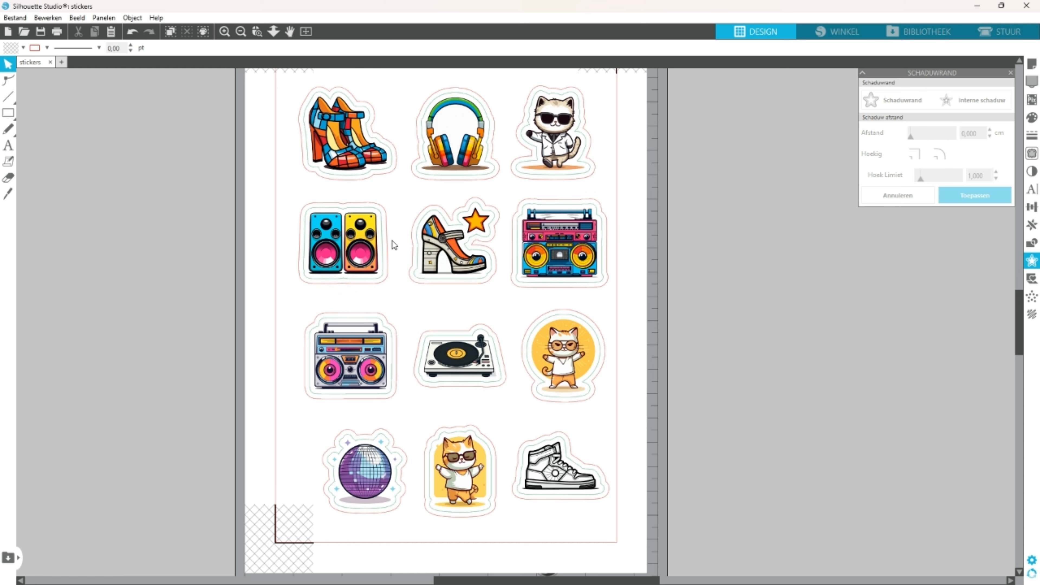
# Step: Check the green and red cut lines in the send view and return to the design view
pyautogui.click(998, 30)
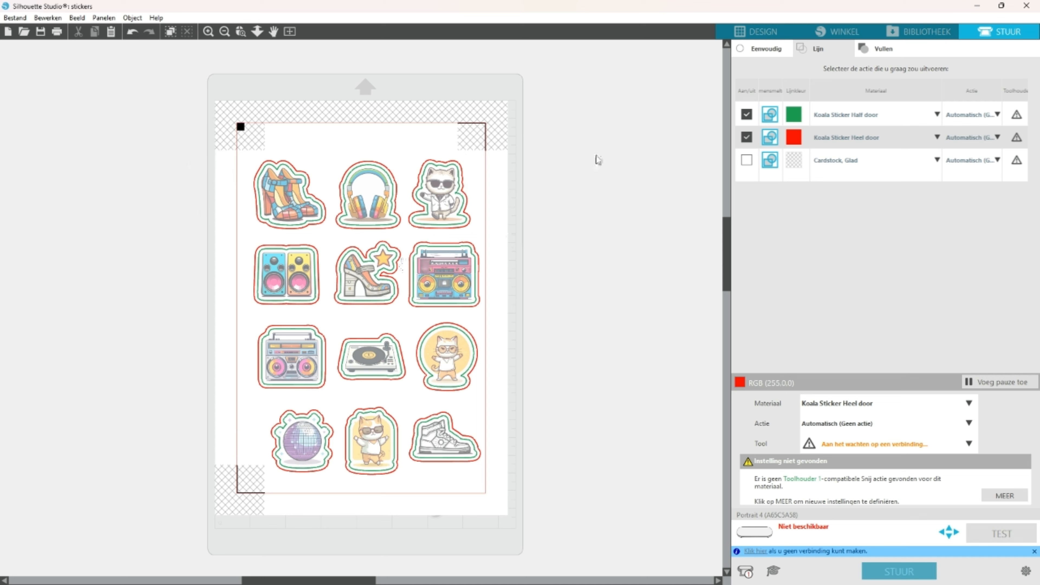
pyautogui.click(753, 36)
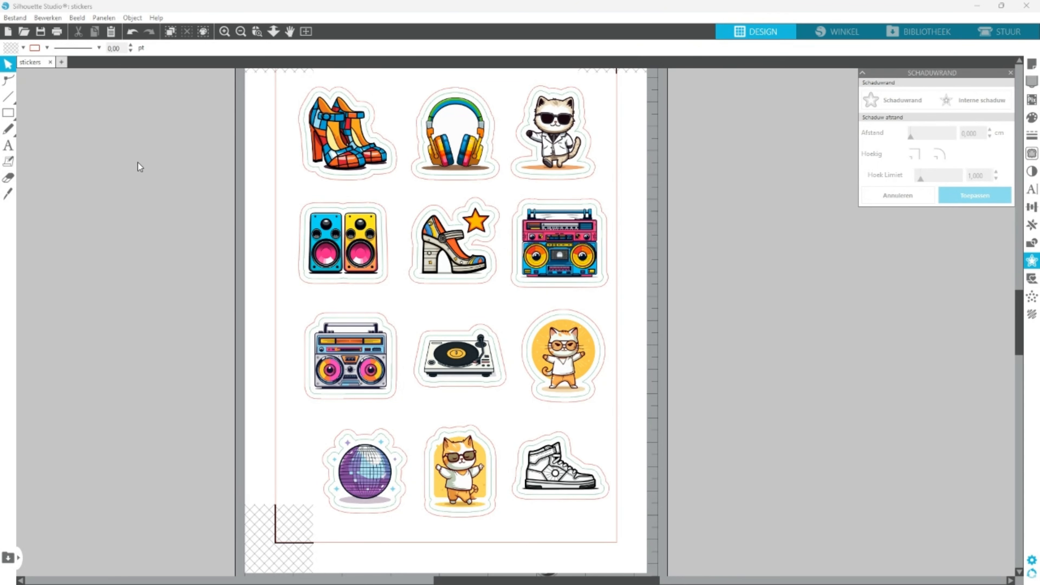
pyautogui.scroll(2, 165, 209)
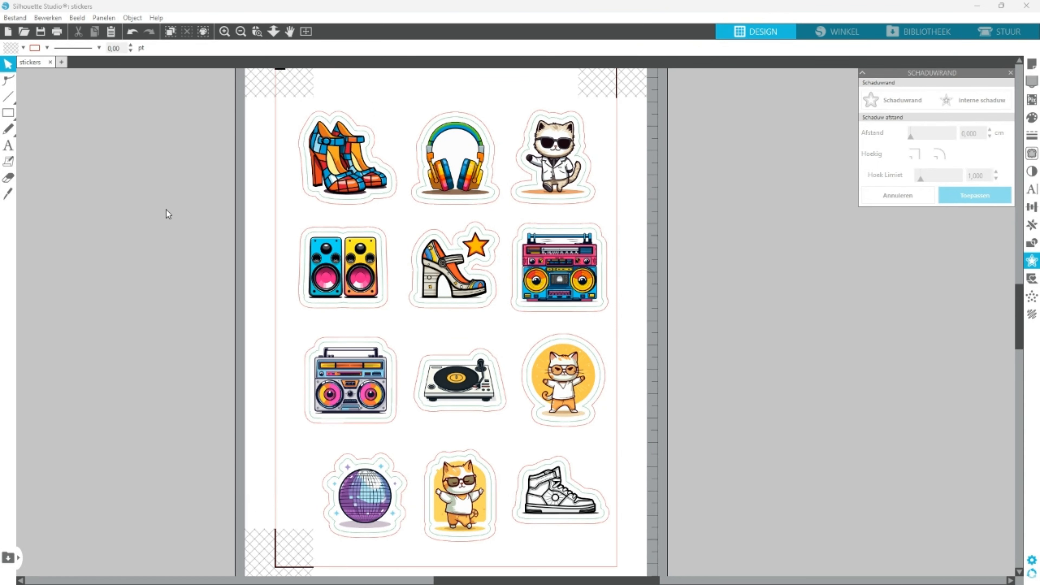
pyautogui.scroll(-1, 166, 210)
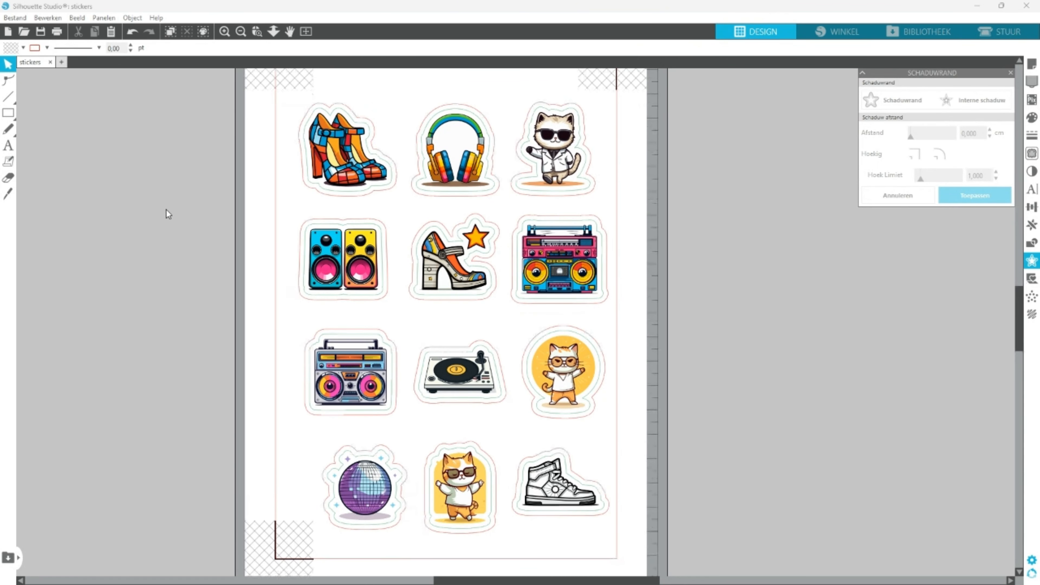
# Step: Open the print preview and inspect the registration marks and designs over the whole sheet
pyautogui.click(57, 31)
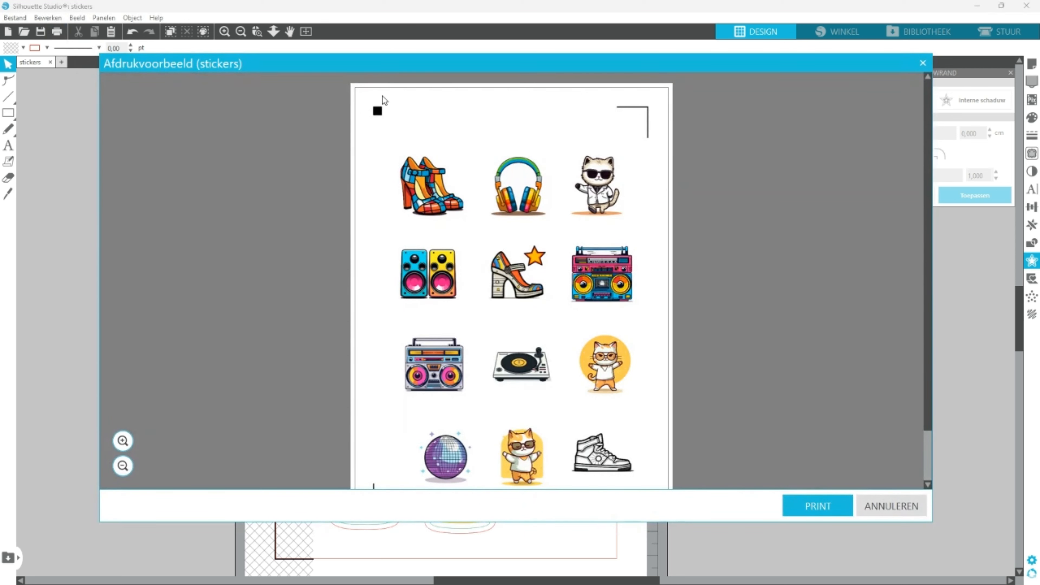
pyautogui.scroll(-2, 532, 175)
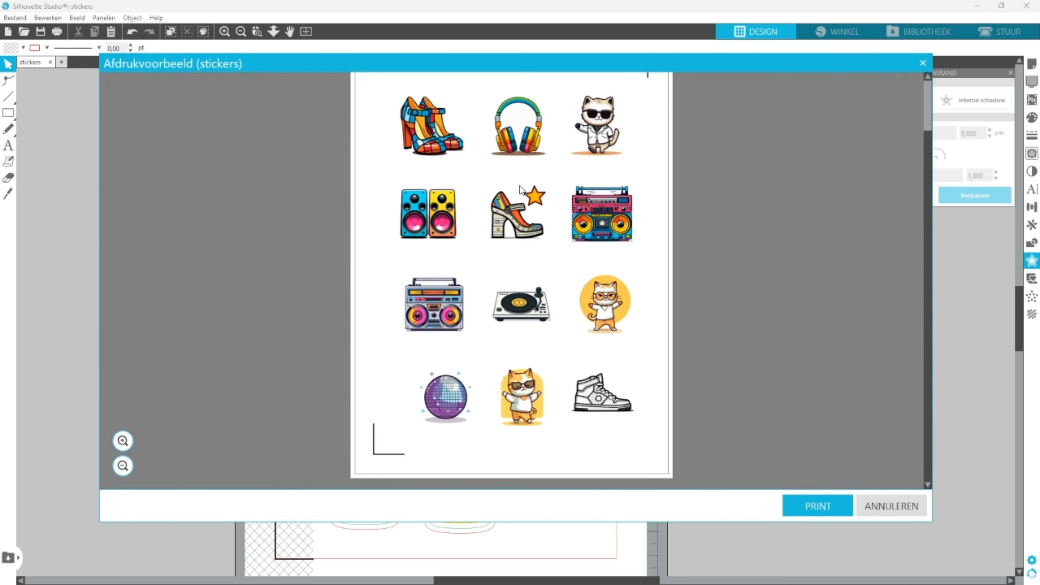
pyautogui.scroll(2, 520, 188)
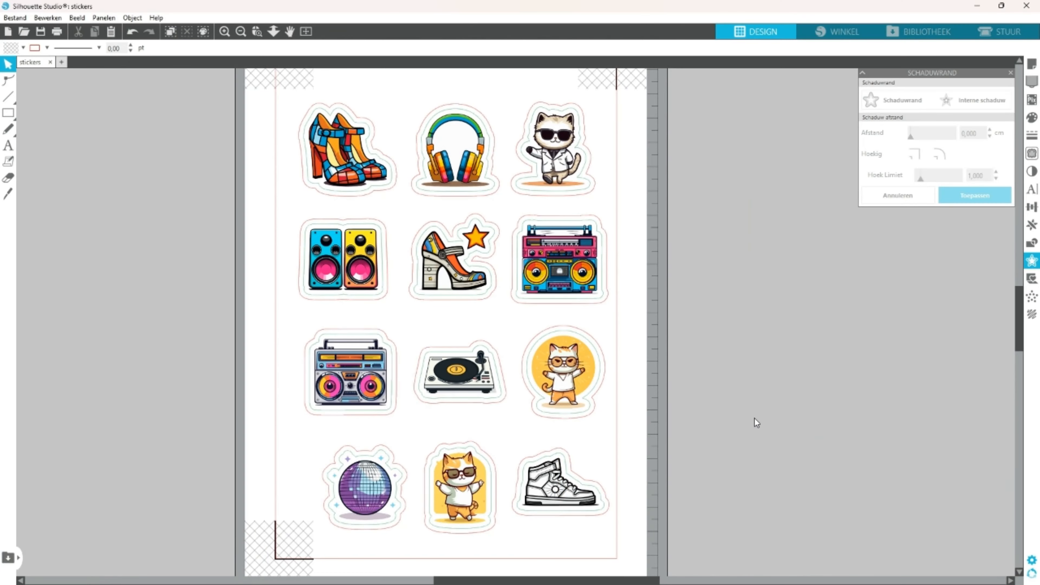
# Step: Open the send view and review the cut settings assigned to the green and red line colours
pyautogui.click(990, 31)
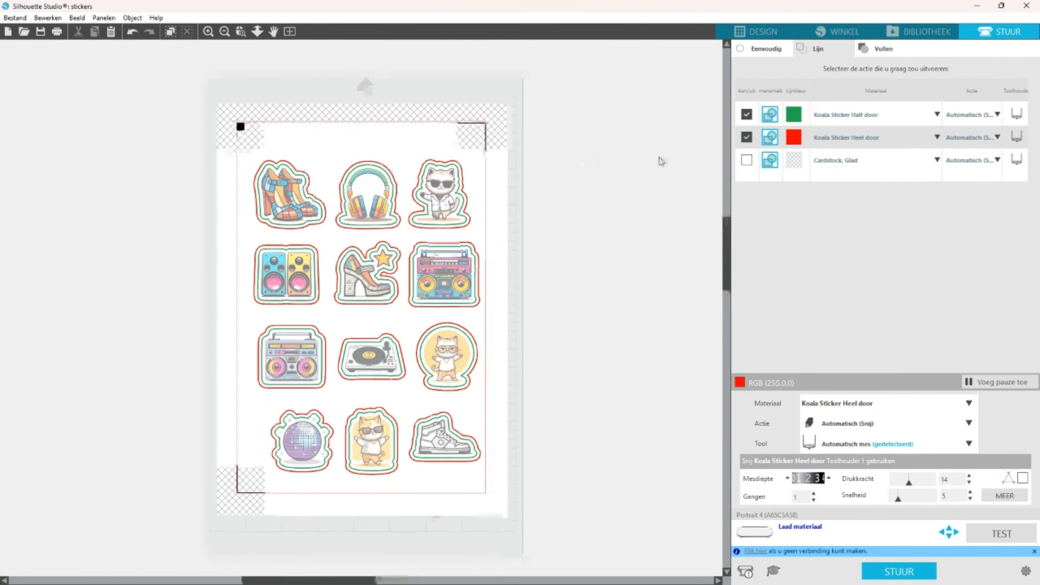
pyautogui.click(798, 117)
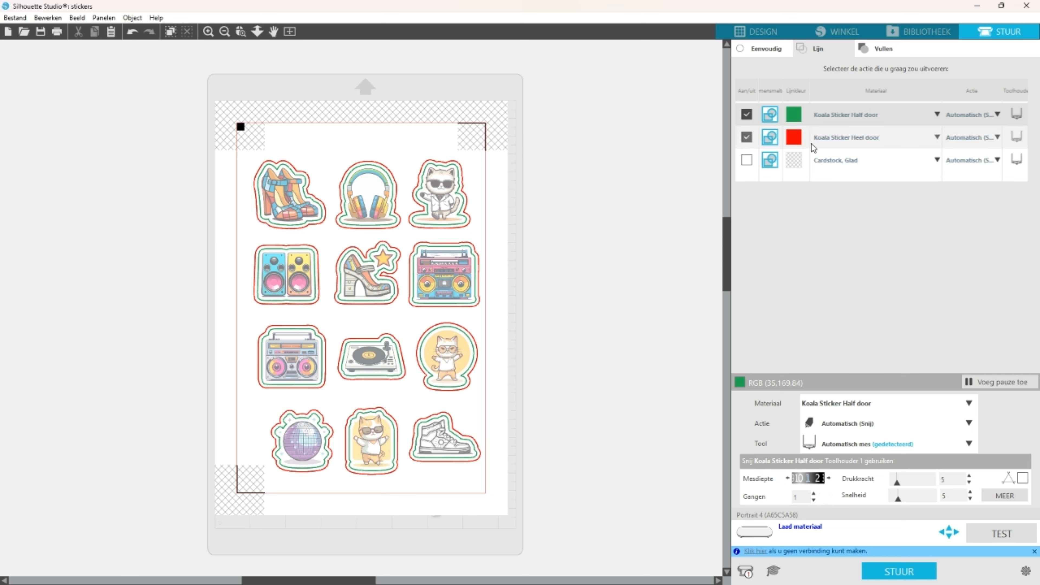
pyautogui.click(799, 142)
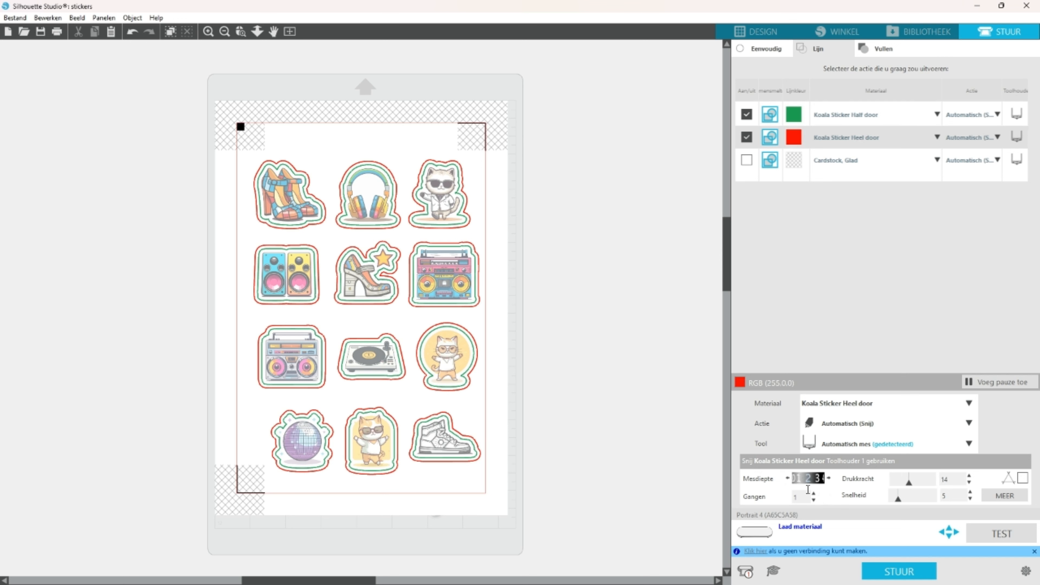